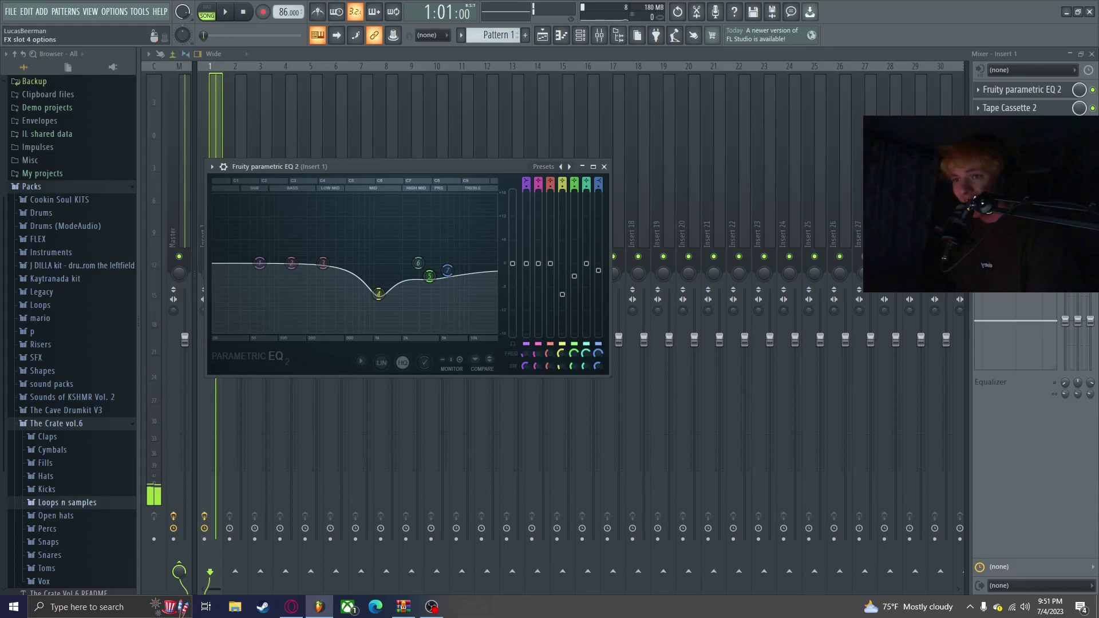
Load Fruity Parametric EQ 2 in slot 4 of Insert 1 with the 20Hz - 18kHz cut preset, and show the playlist.
left_click(822, 400)
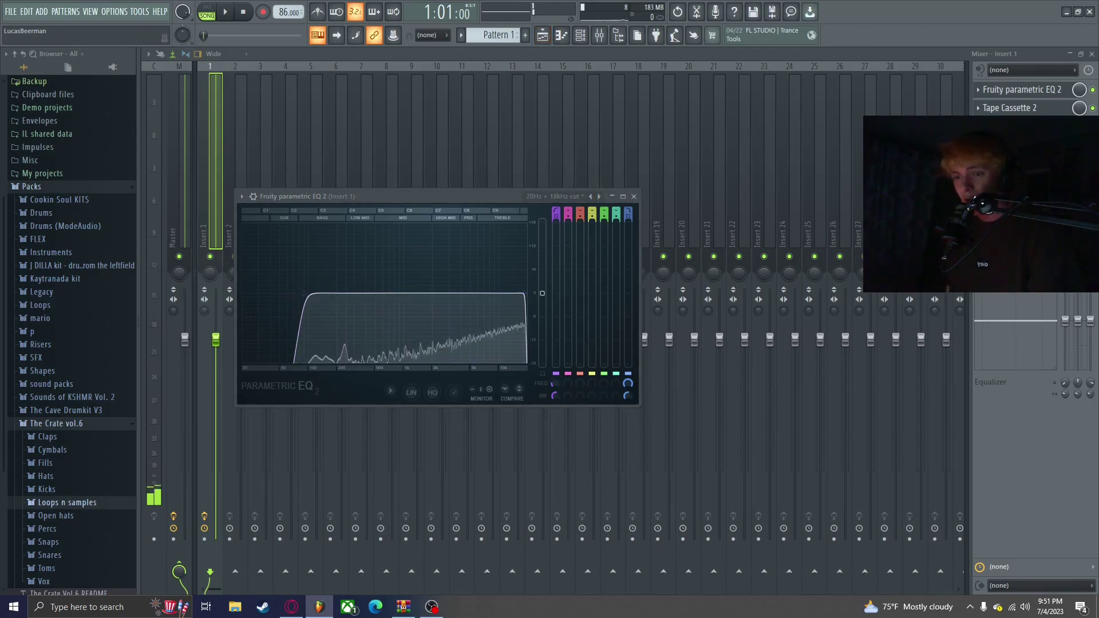
key("F5")
Solo the drum loop on Track 4, play it, inspect its channel settings, and end the solo.
right_click(284, 206)
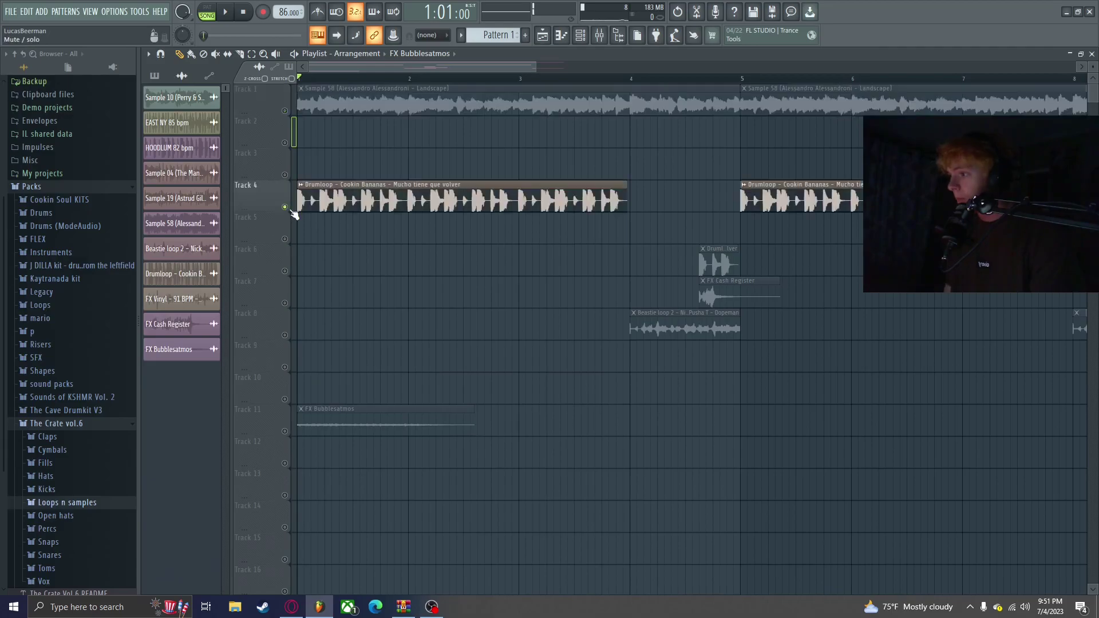
scroll(293, 213, "up", 3)
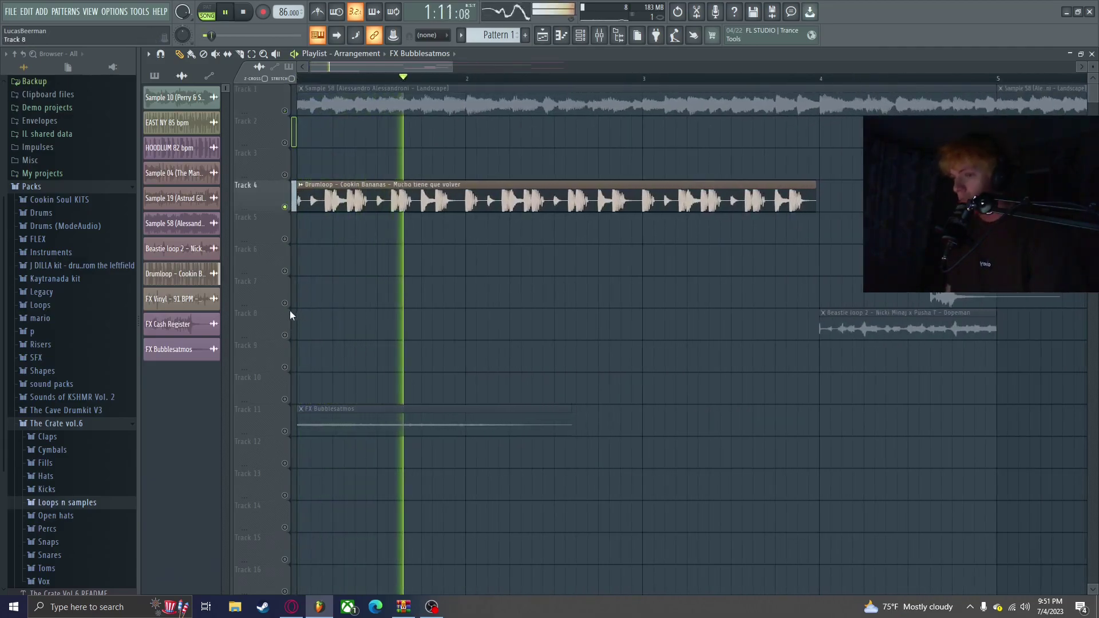
scroll(517, 206, "down", 2)
double_click(517, 203)
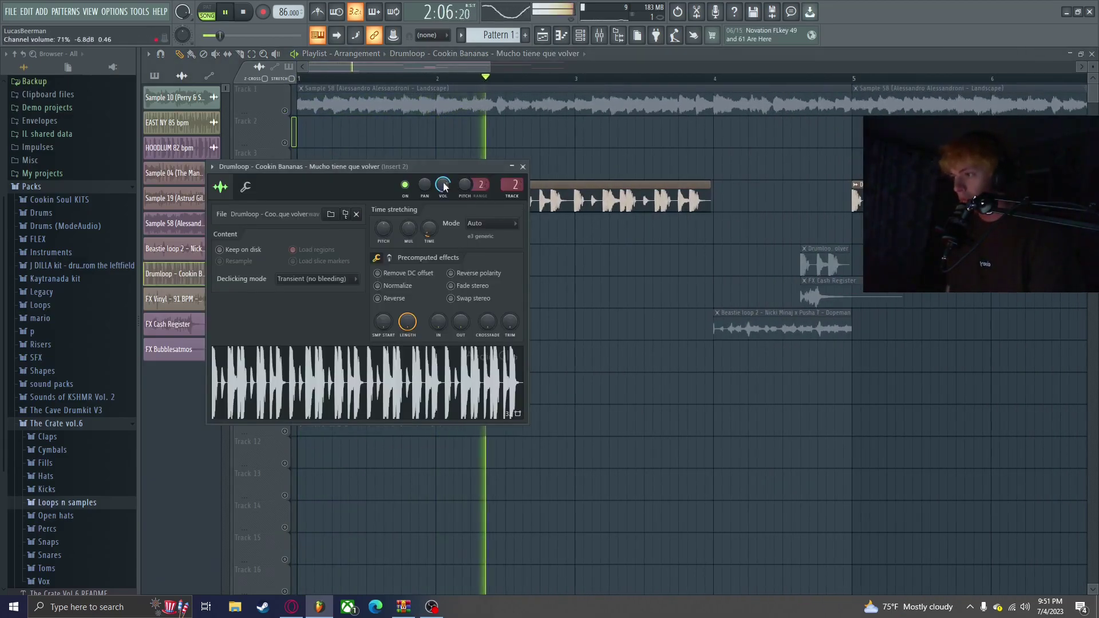
key("Escape")
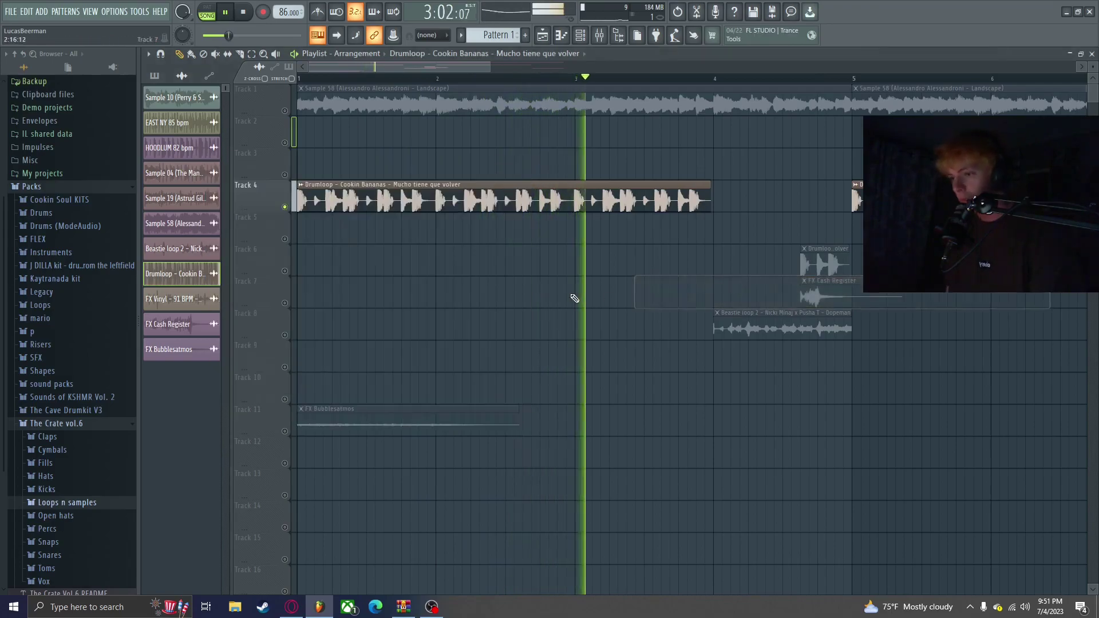
key("space")
right_click(284, 206)
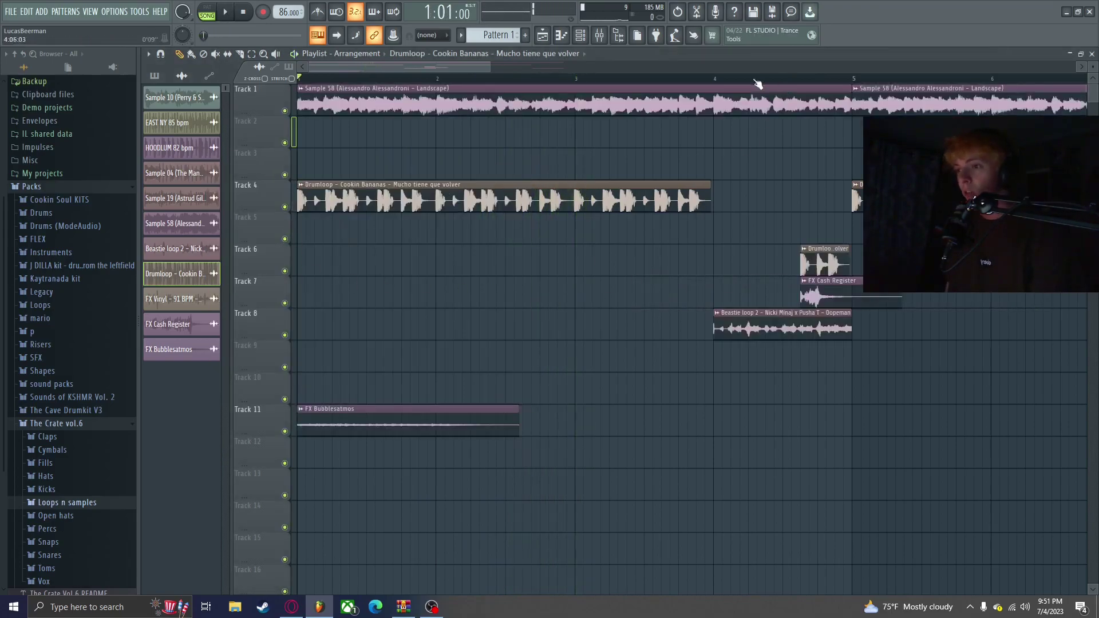
Solo Track 8 and play the Beastie loop from bar 4.
scroll(681, 83, "up", 2)
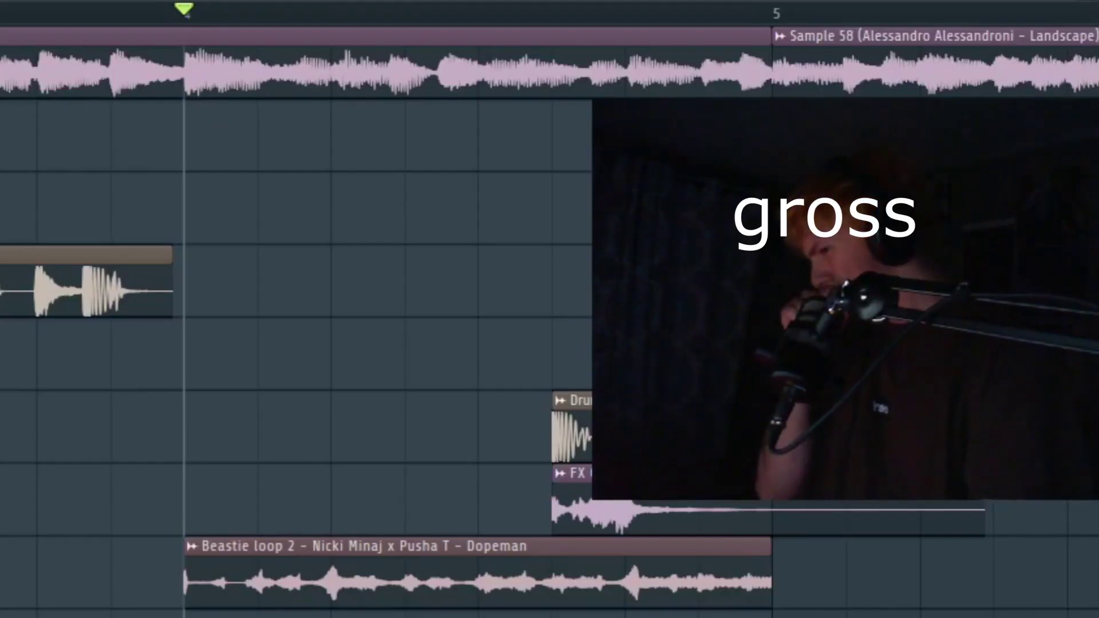
right_click(285, 335)
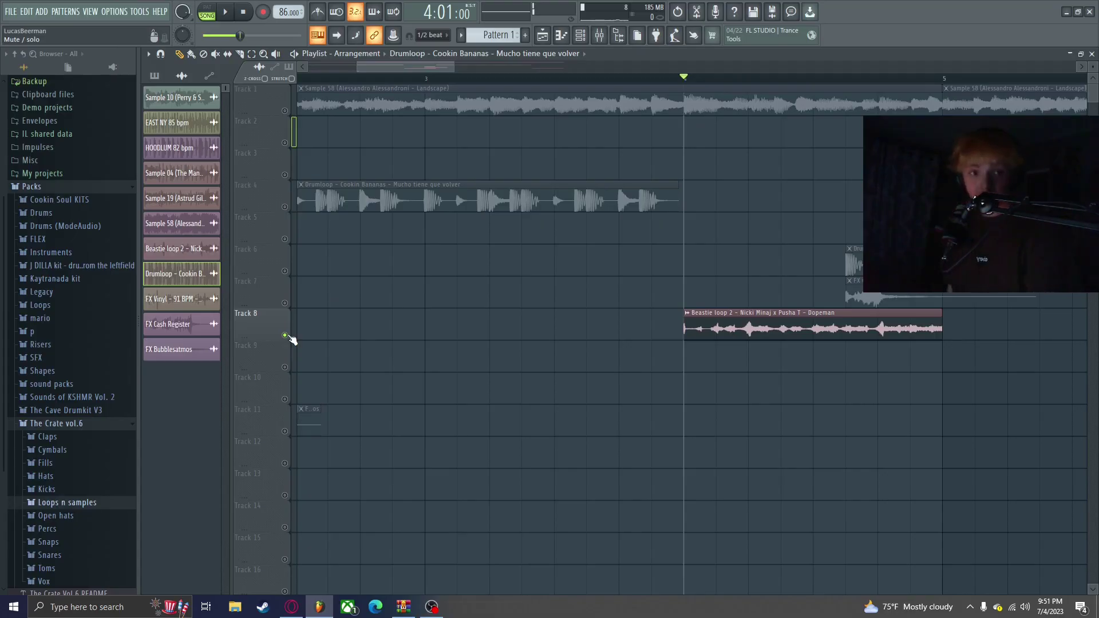
key("space")
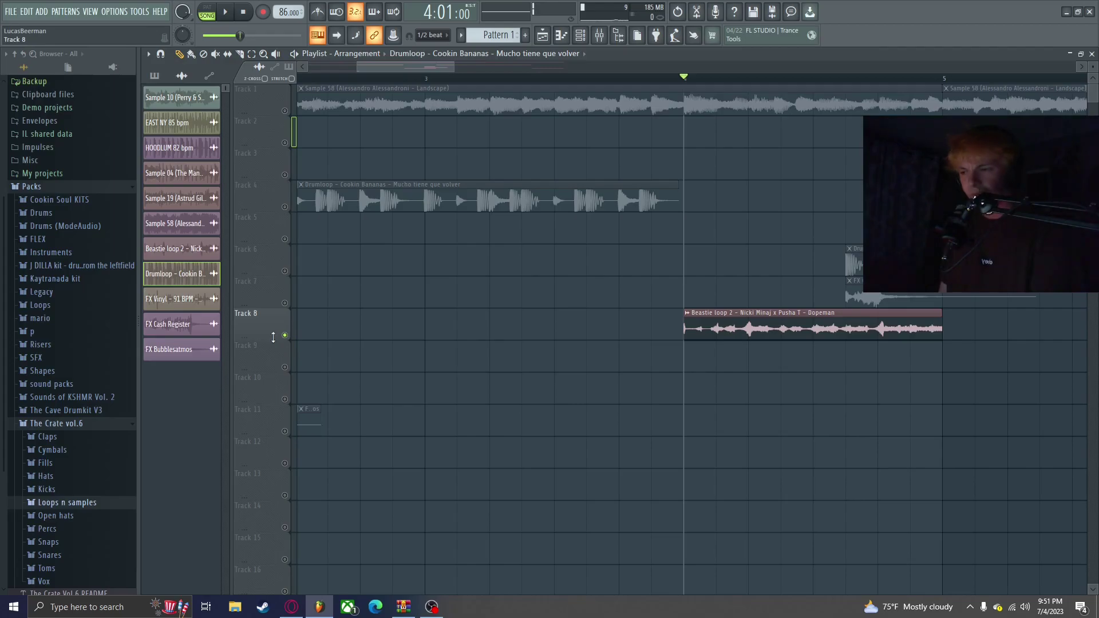
Listen to the Beastie loop with Tracks 7 and 6 enabled as well, and restore all tracks.
key("space")
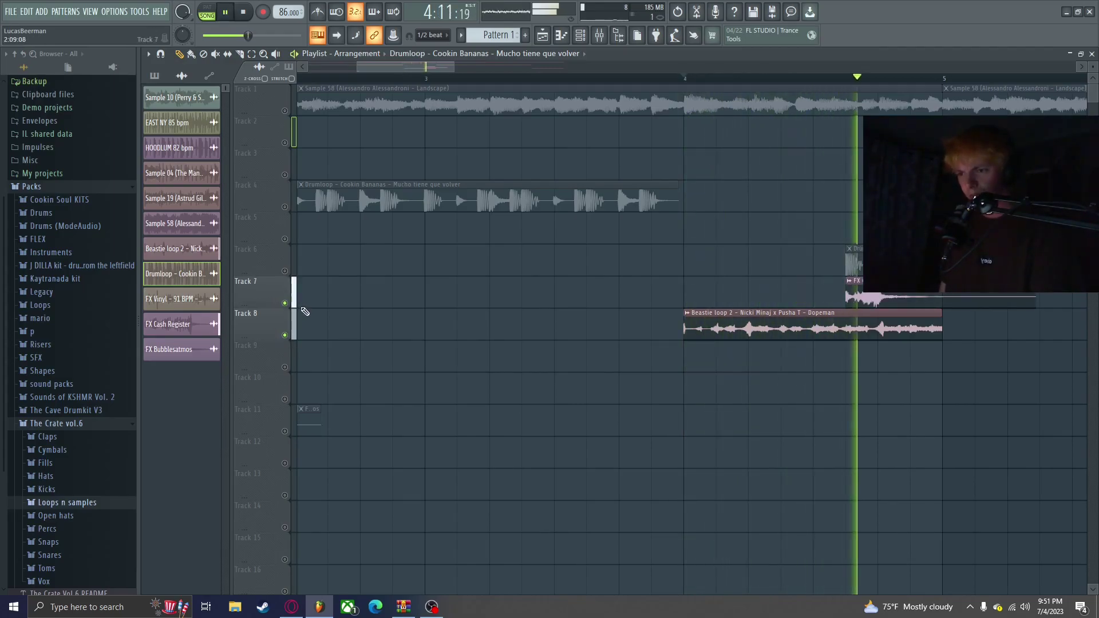
key("space")
left_click(284, 271)
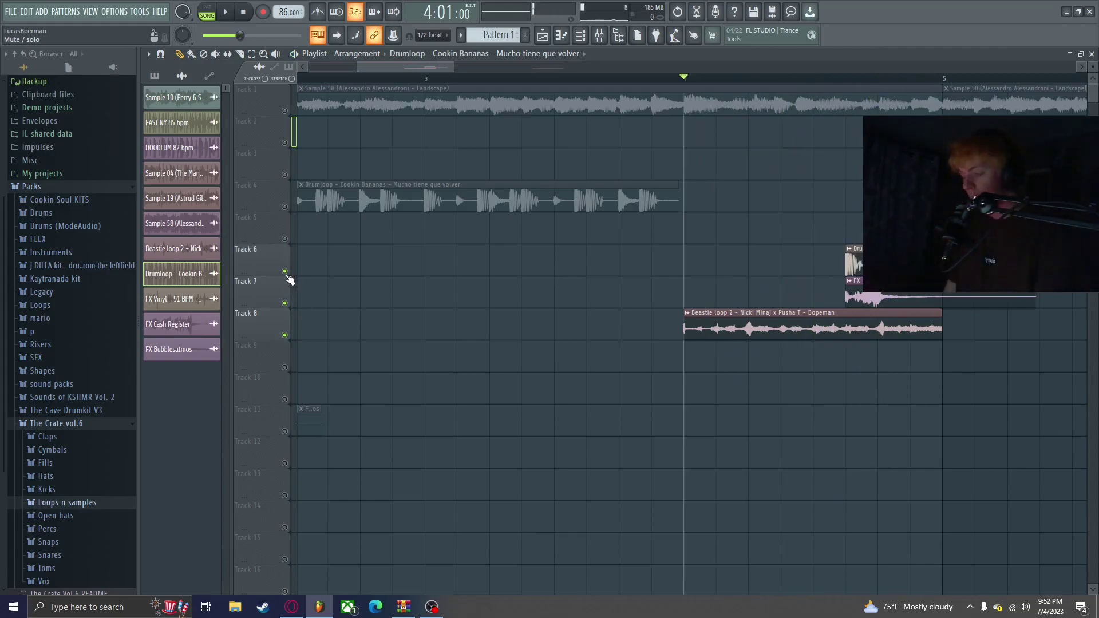
key("space")
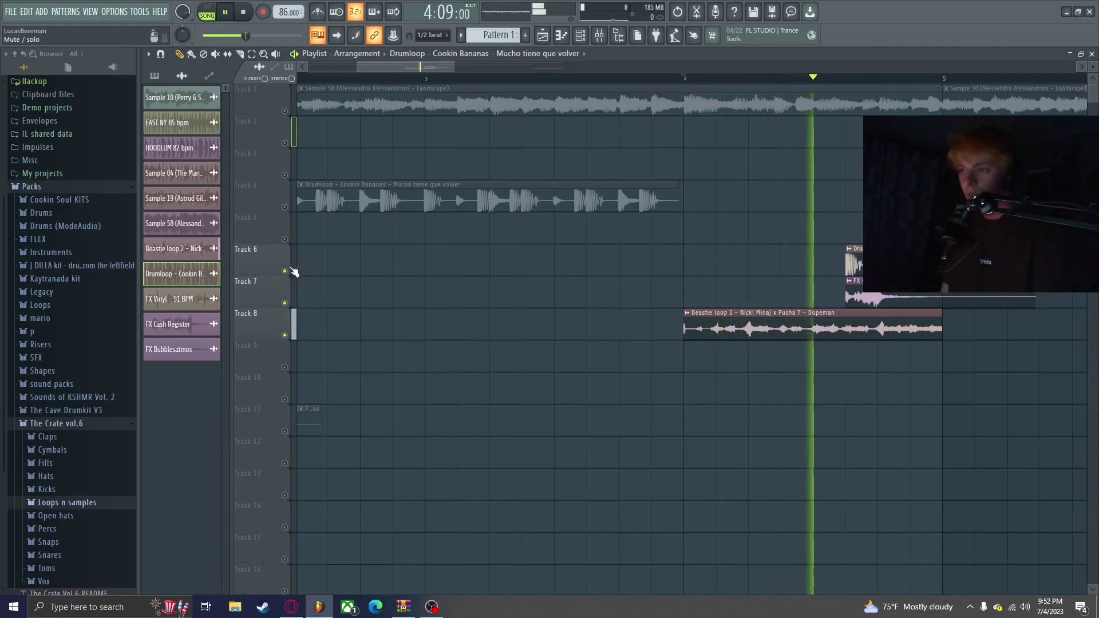
scroll(291, 273, "down", 3, "ctrl")
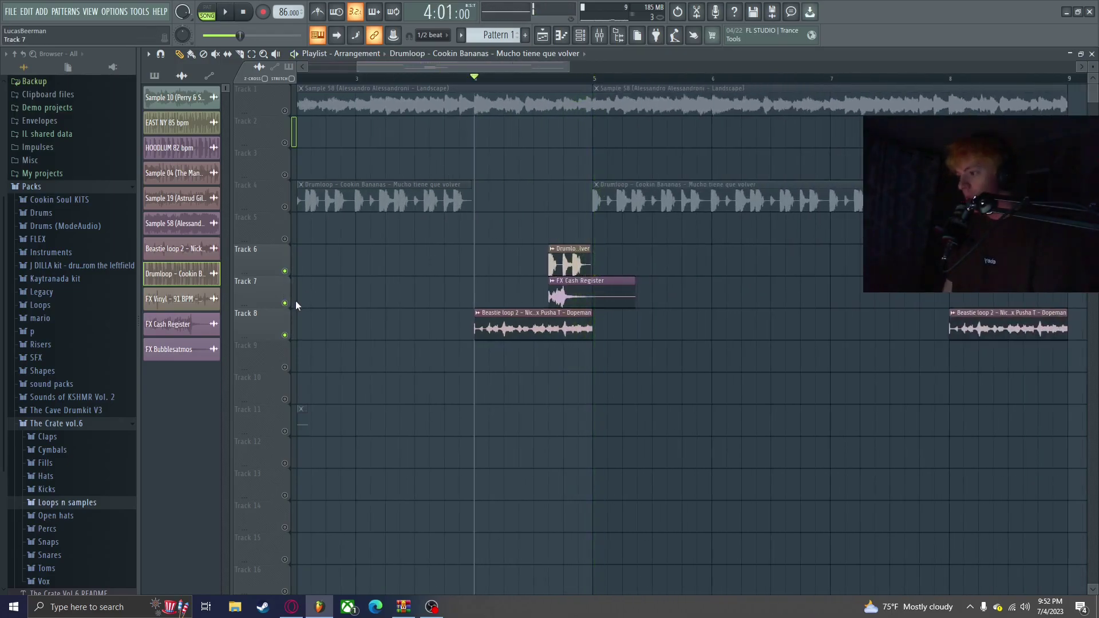
right_click(284, 303)
scroll(467, 75, "down", 3)
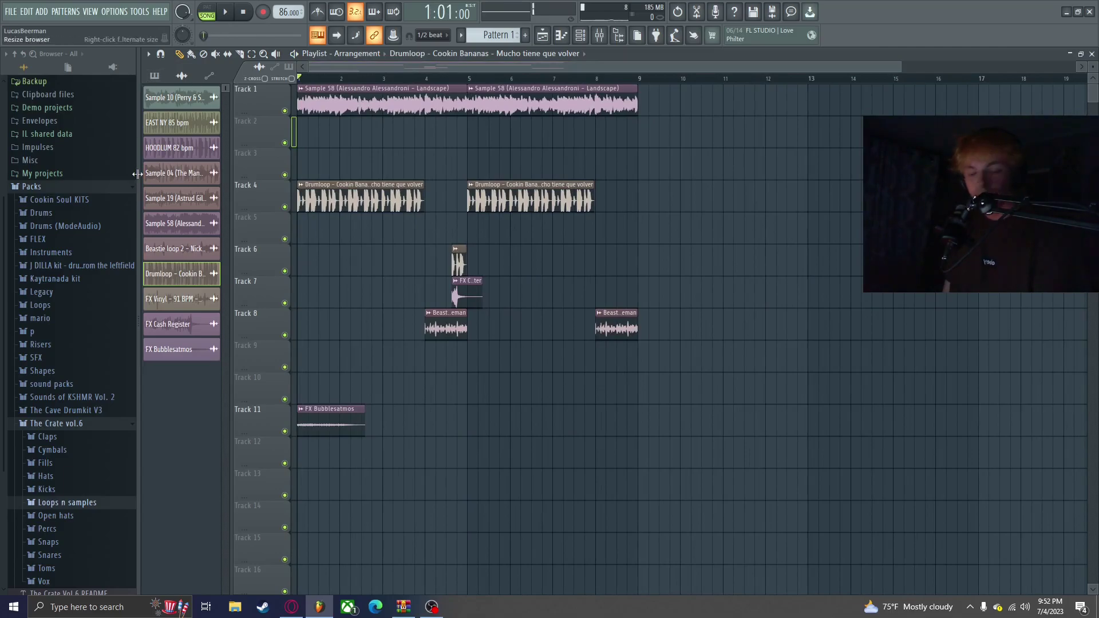
Set the playlist's grid snap to Beat while the arrangement plays.
left_click(433, 34)
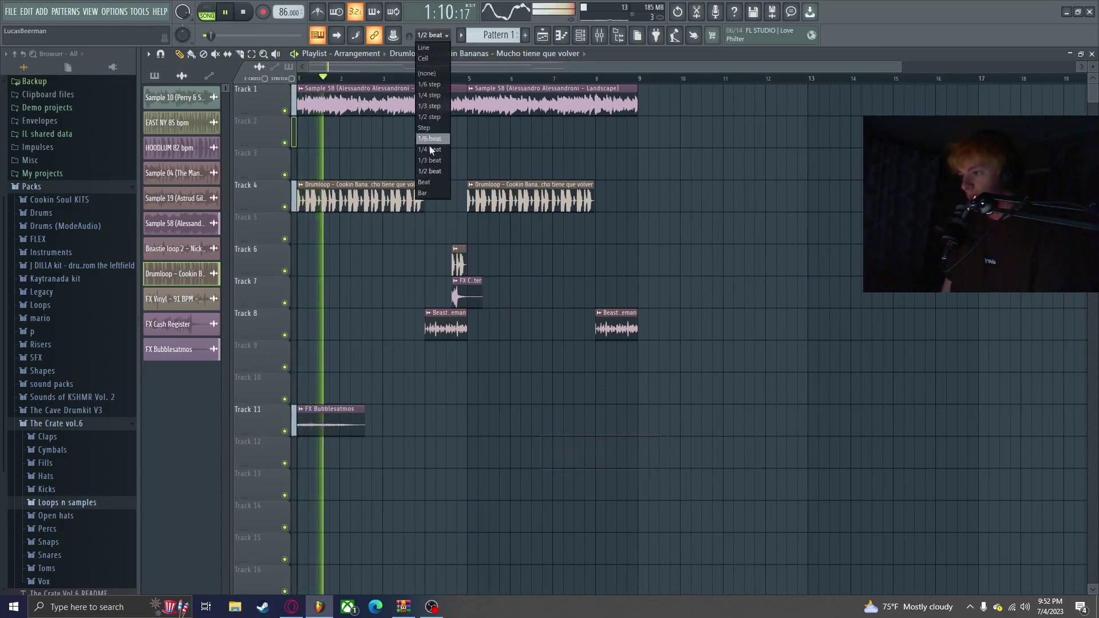
left_click(446, 184)
scroll(297, 299, "up", 3, "ctrl")
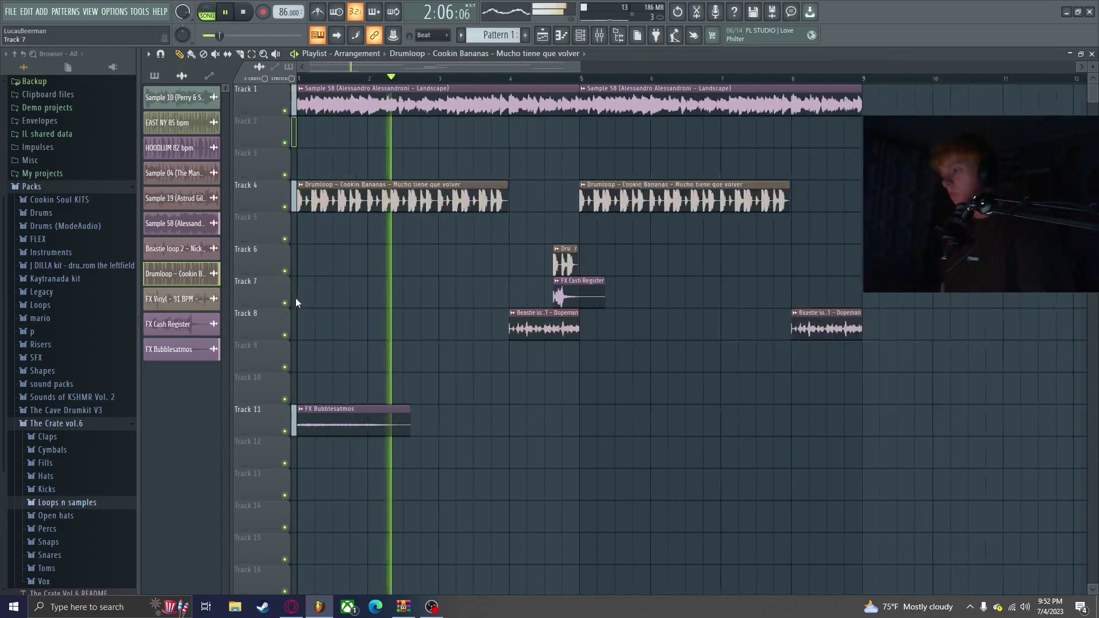
Examine the mixer levels of the sample and drum loop tracks during playback.
key("F9")
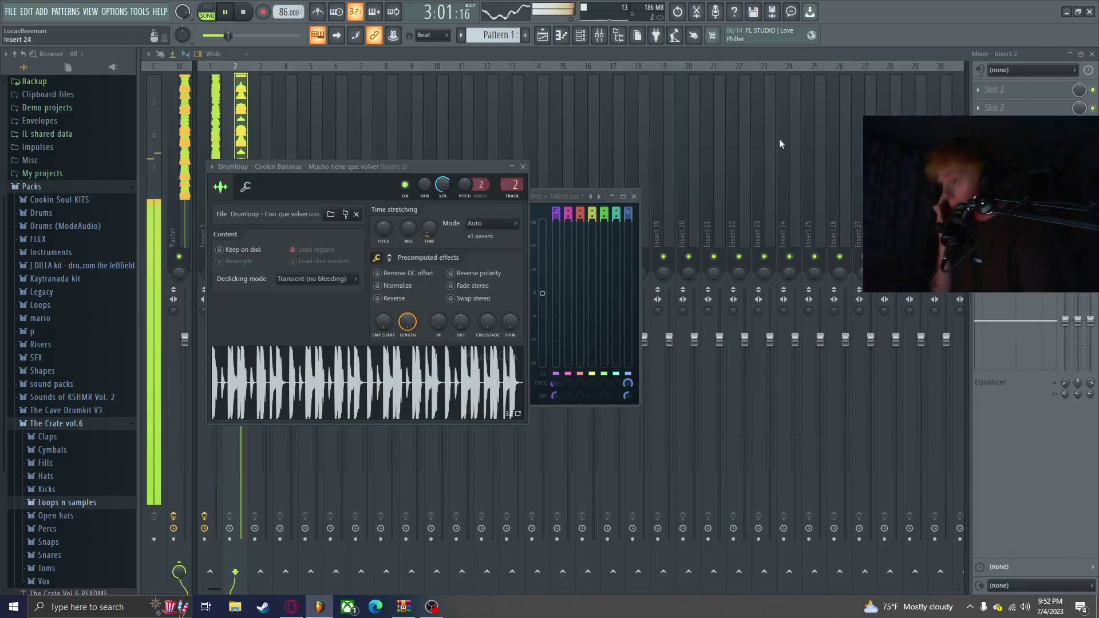
left_click(220, 103)
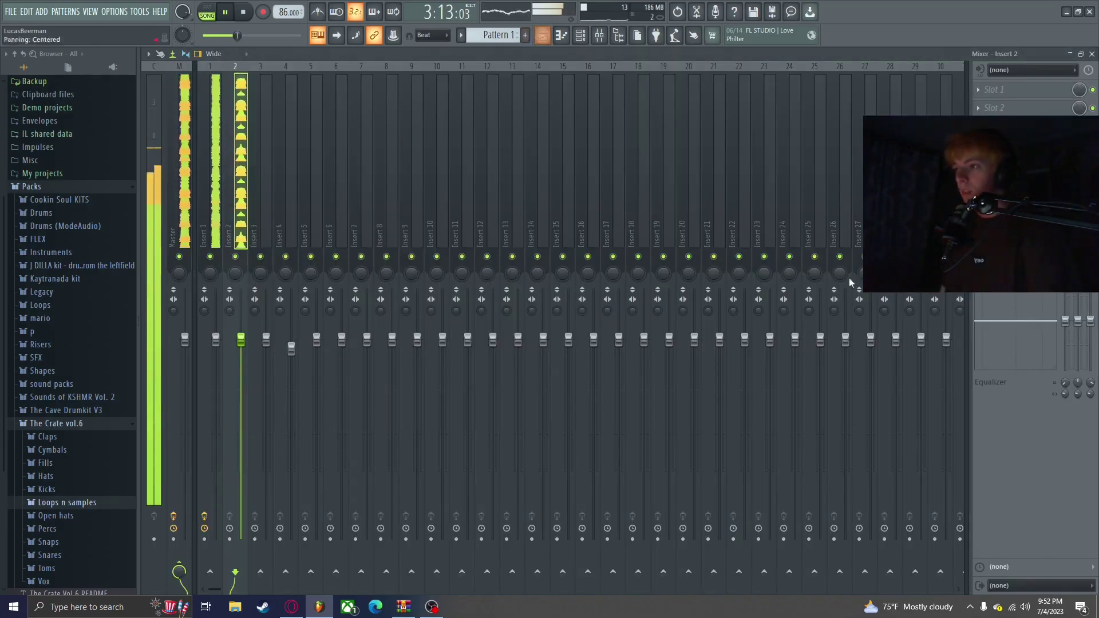
key("F5")
key("F9")
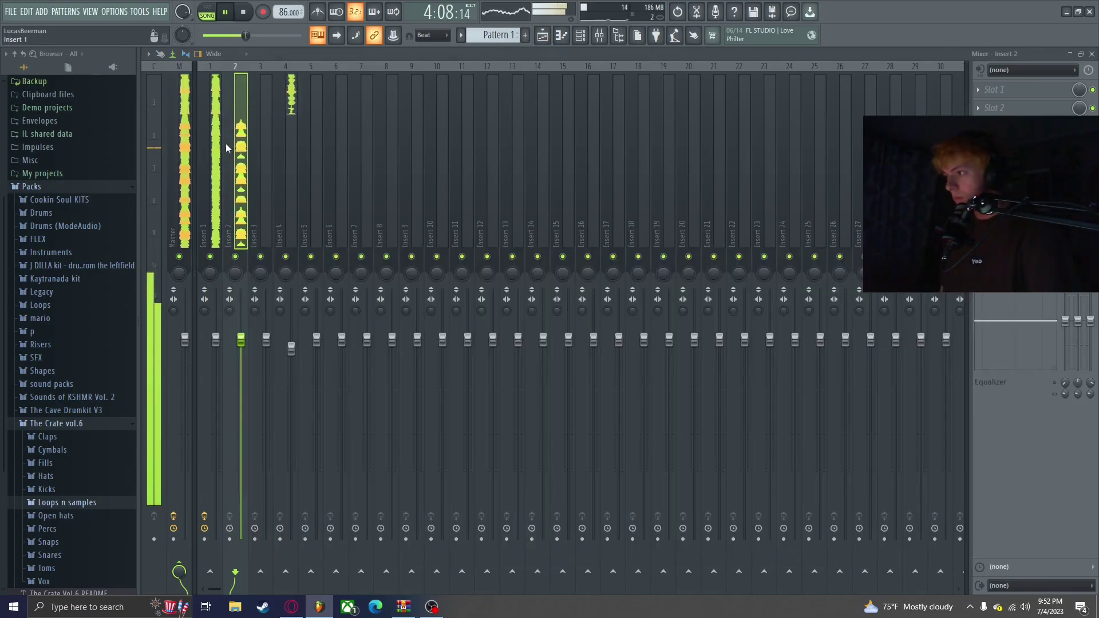
key("Left")
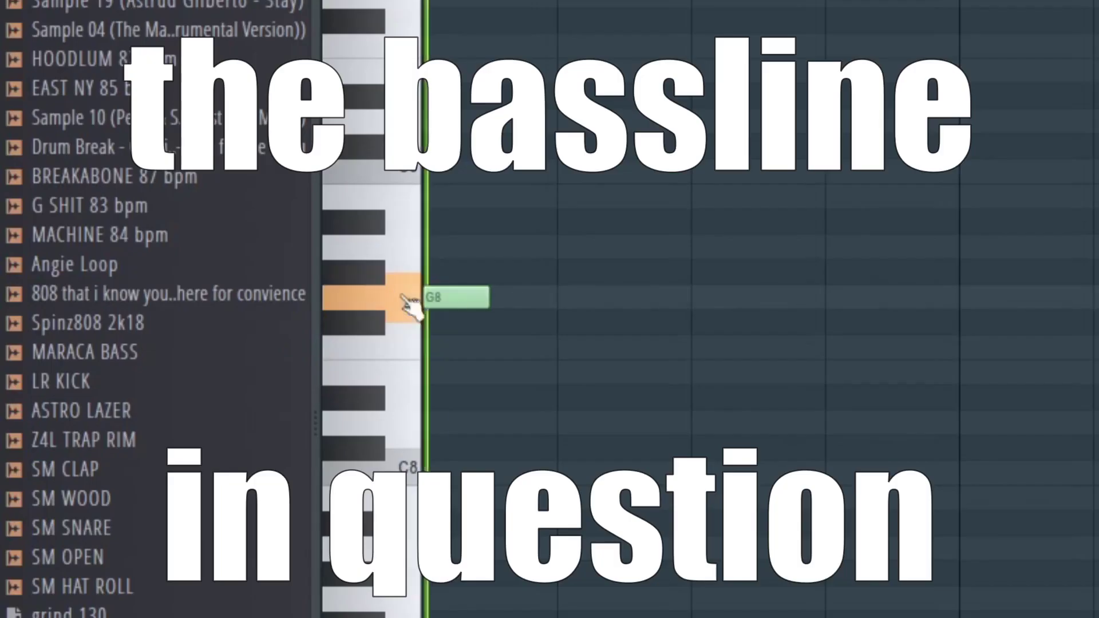
Draw a bass note about 1.4 bars long at the start of the Fingalickin piano roll and lower it to F#4.
left_click_drag(405, 307, 465, 338)
left_click_drag(212, 277, 484, 278)
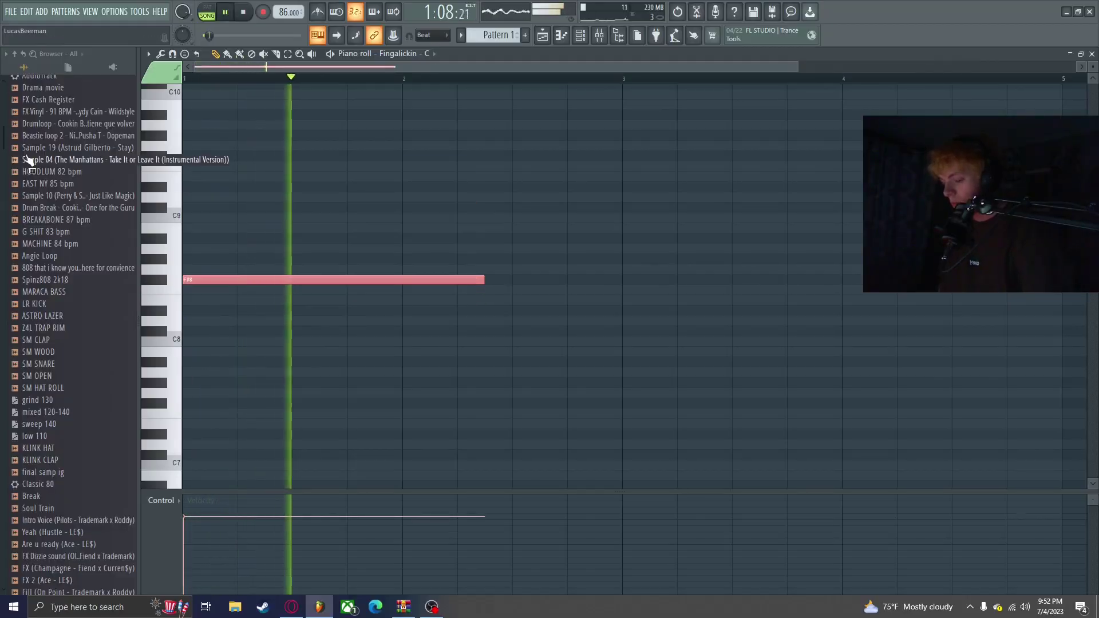
key("space")
key("space")
scroll(674, 422, "down", 6)
left_click(517, 308)
right_click(517, 307)
key("ctrl+a")
key("ctrl+Down")
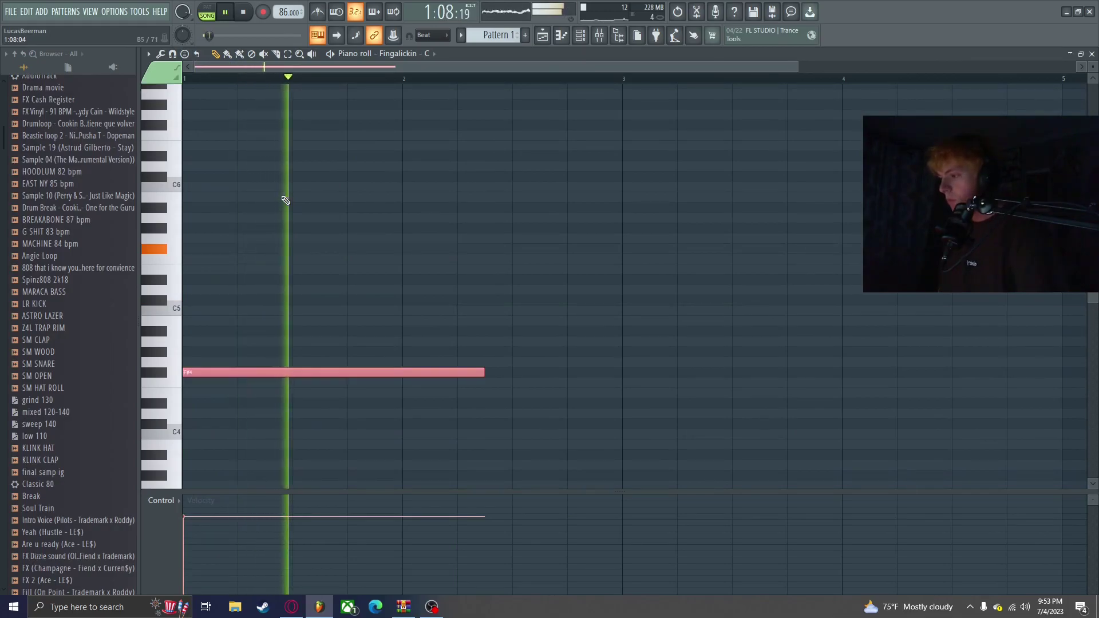
Trim the F#4 and B3 bass notes to about one bar each, ending at bars 2 and 3.
left_click(580, 35)
left_click(570, 228)
right_click(596, 228)
left_click_drag(483, 373, 375, 373)
left_click(431, 34)
left_click(430, 69)
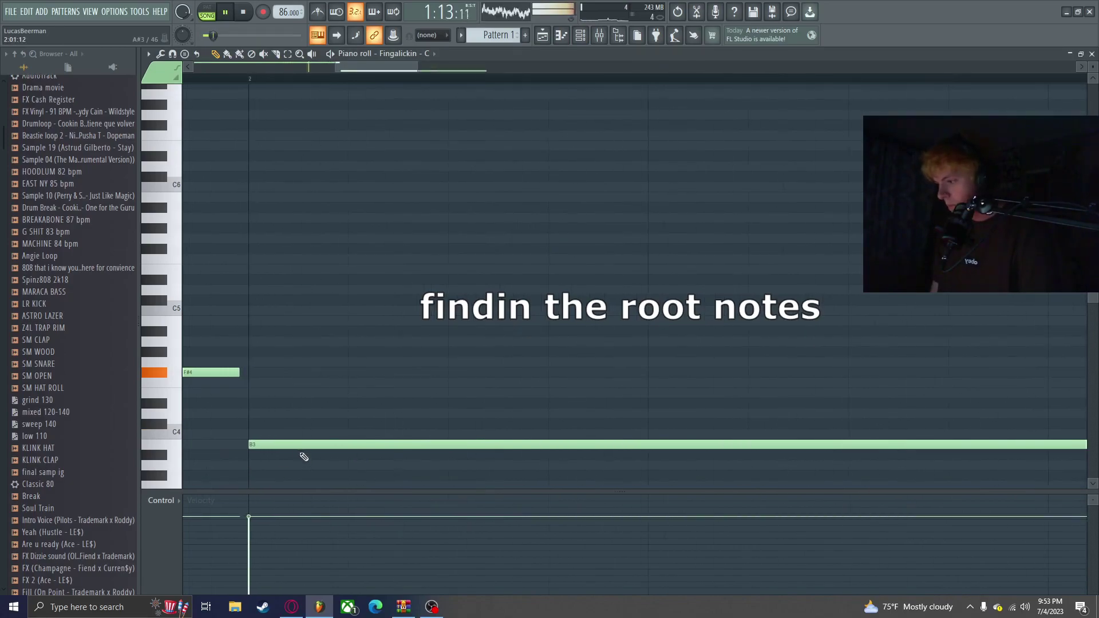
scroll(297, 448, "down", 2)
left_click_drag(675, 445, 471, 445)
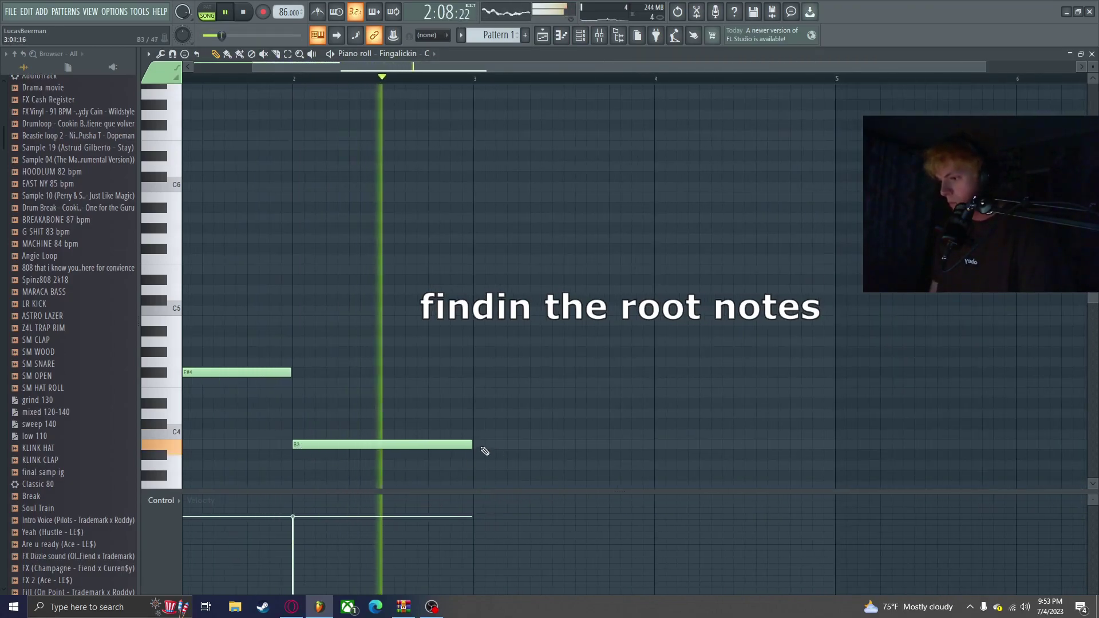
Try a test note over the third bar of the bassline, and add a one-bar C#4 note at bar 4.
key("F9")
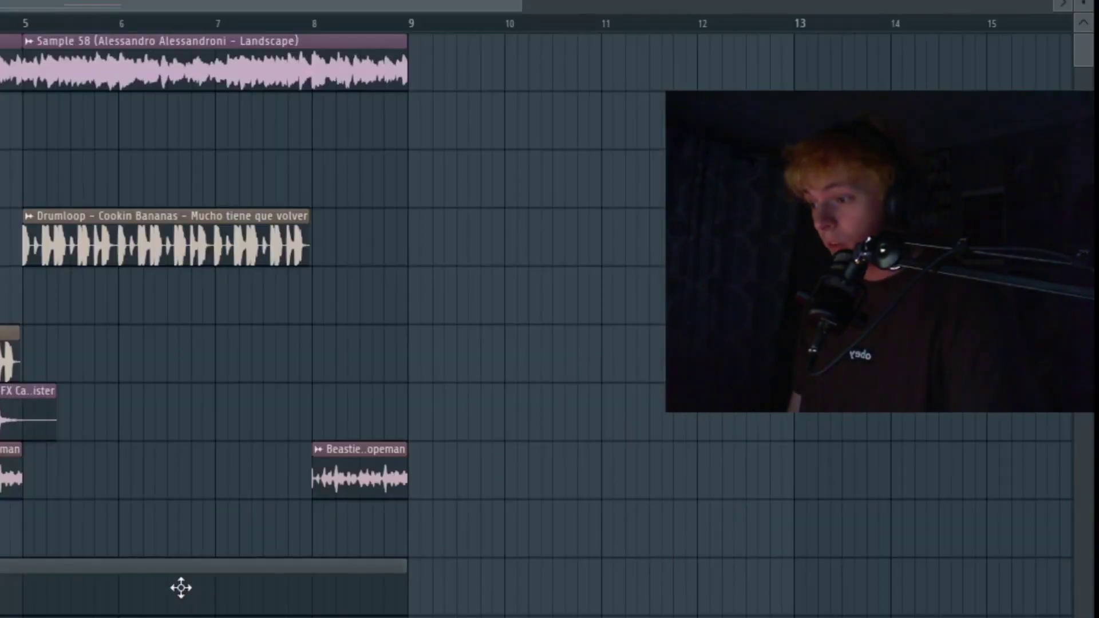
key("F6")
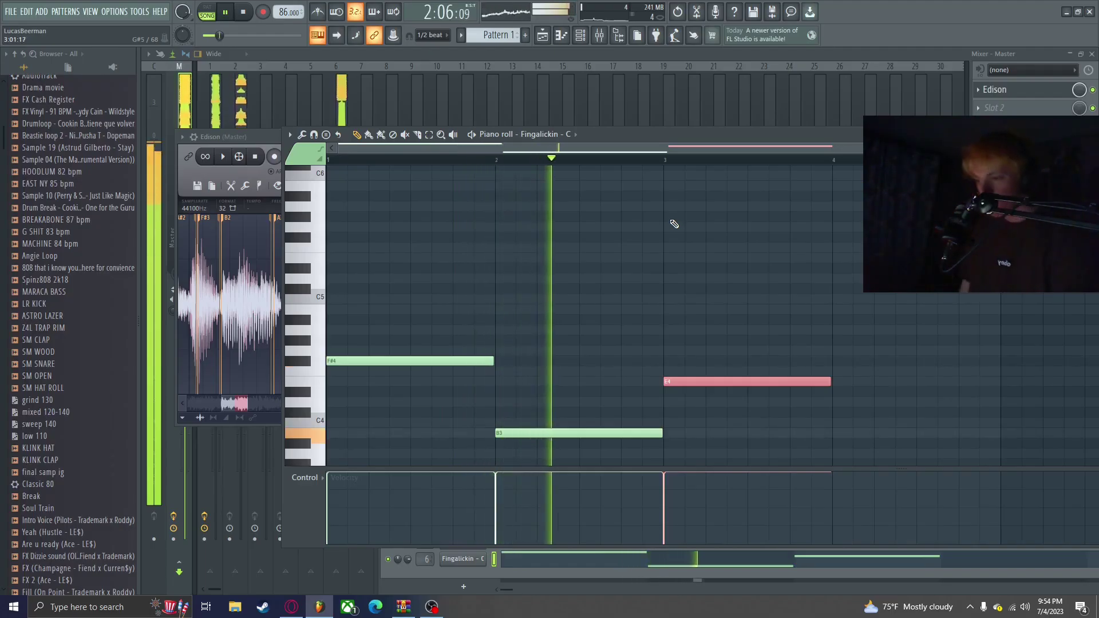
left_click_drag(699, 372, 752, 350)
right_click(744, 350)
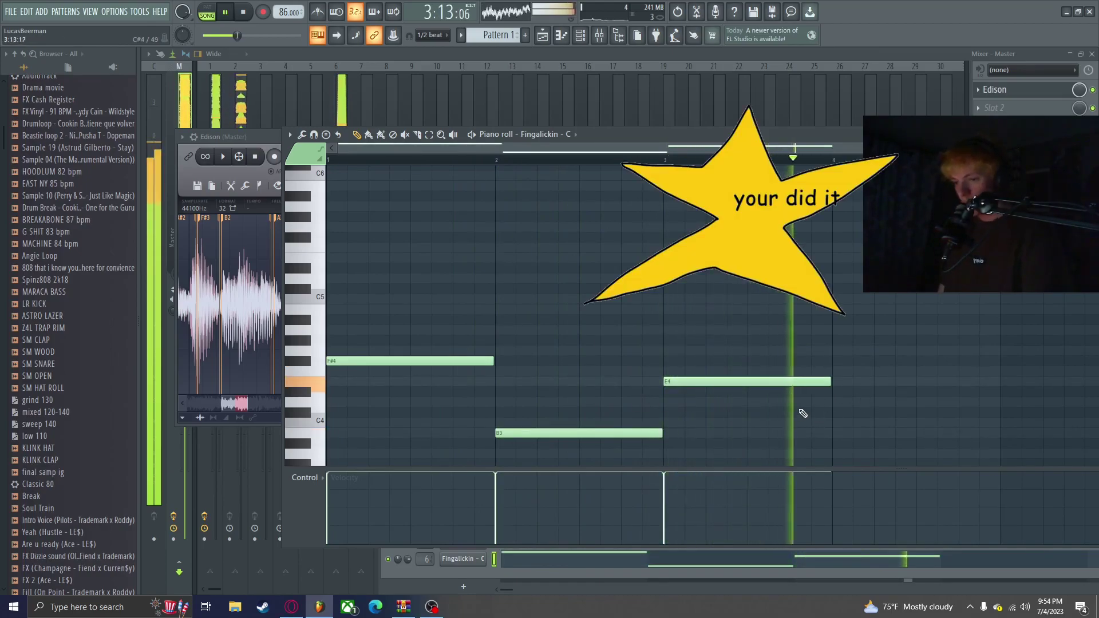
left_click(838, 412)
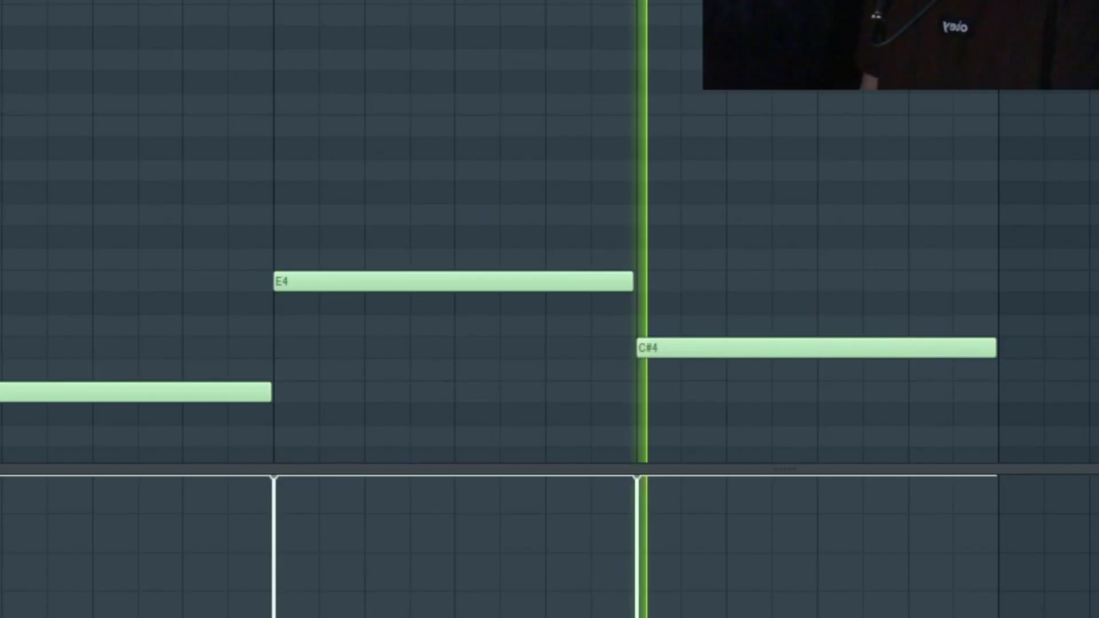
left_click(891, 103)
right_click(891, 103)
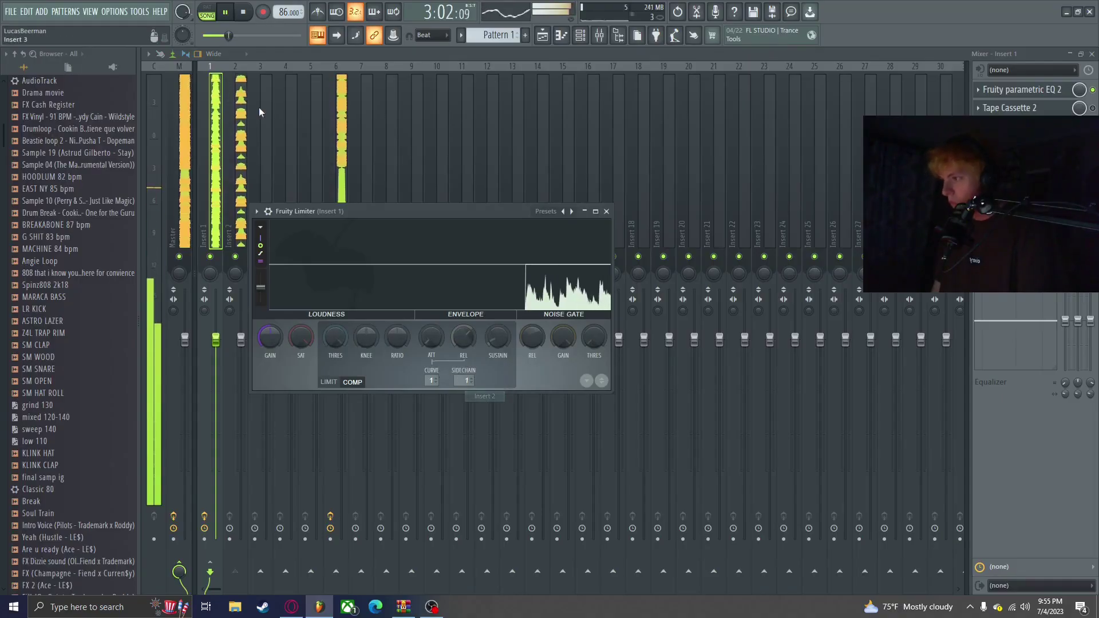
Load Fruity Parametric EQ in the first slot of the drum loop's Insert 2 and disable it.
left_click(240, 143)
left_click(1007, 89)
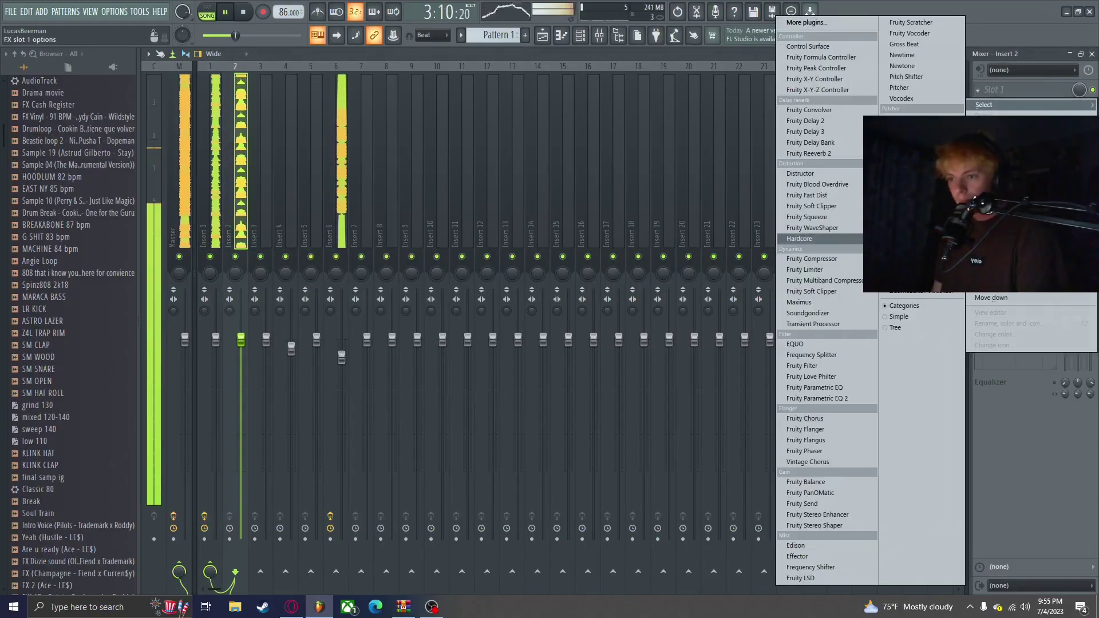
left_click(824, 387)
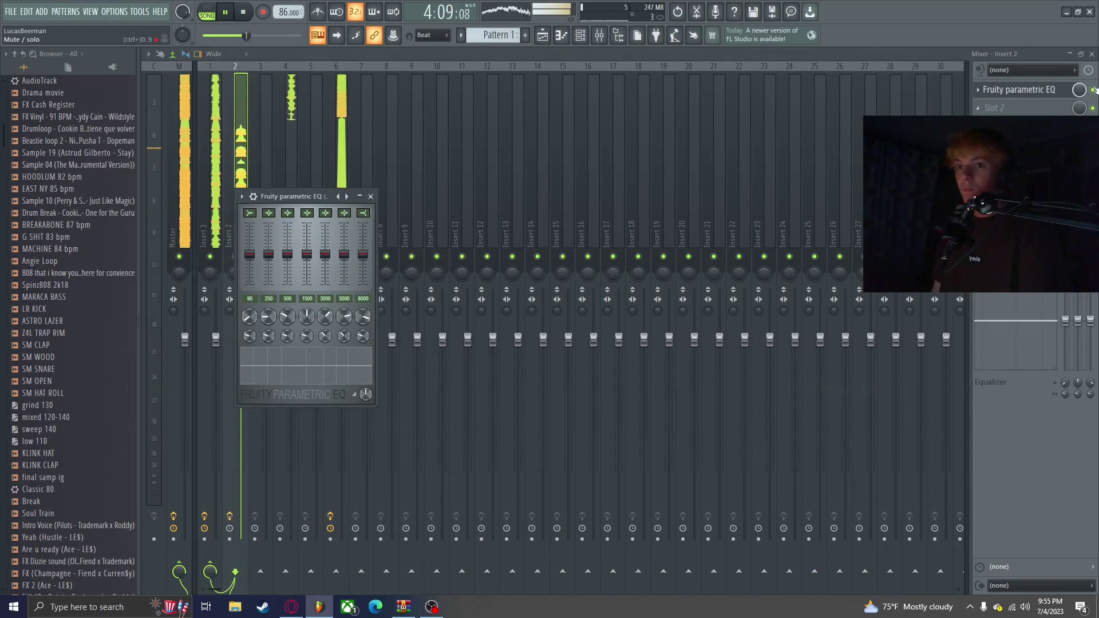
left_click(1019, 89)
Load Fruity Parametric EQ 2 in the second slot of Insert 2 and adjust its EQ curve.
left_click(1007, 107)
left_click(849, 401)
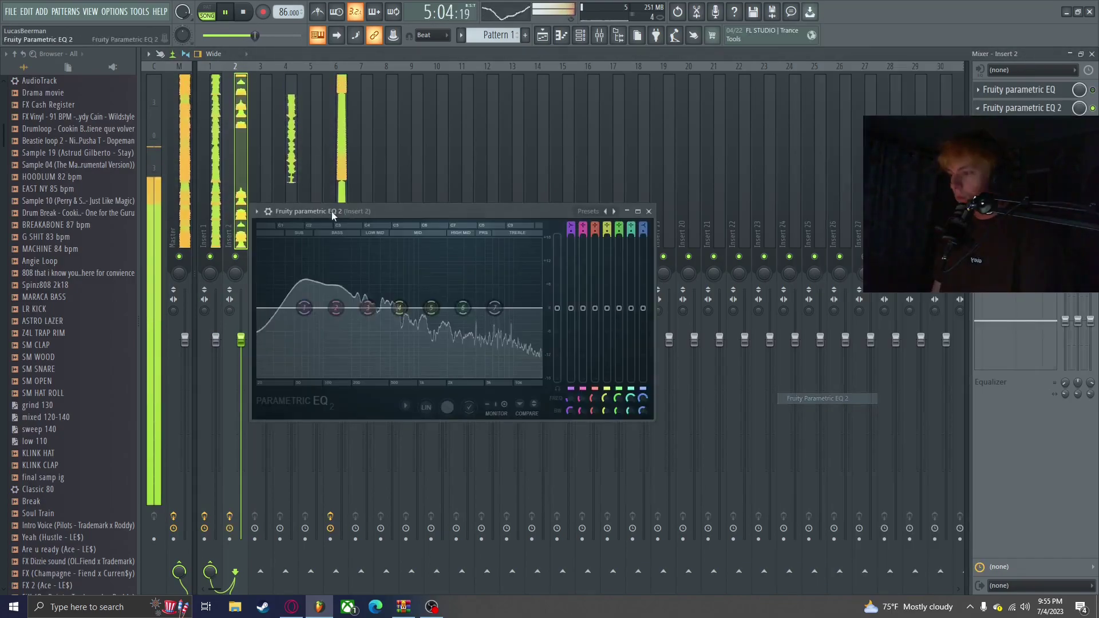
left_click_drag(399, 308, 495, 335)
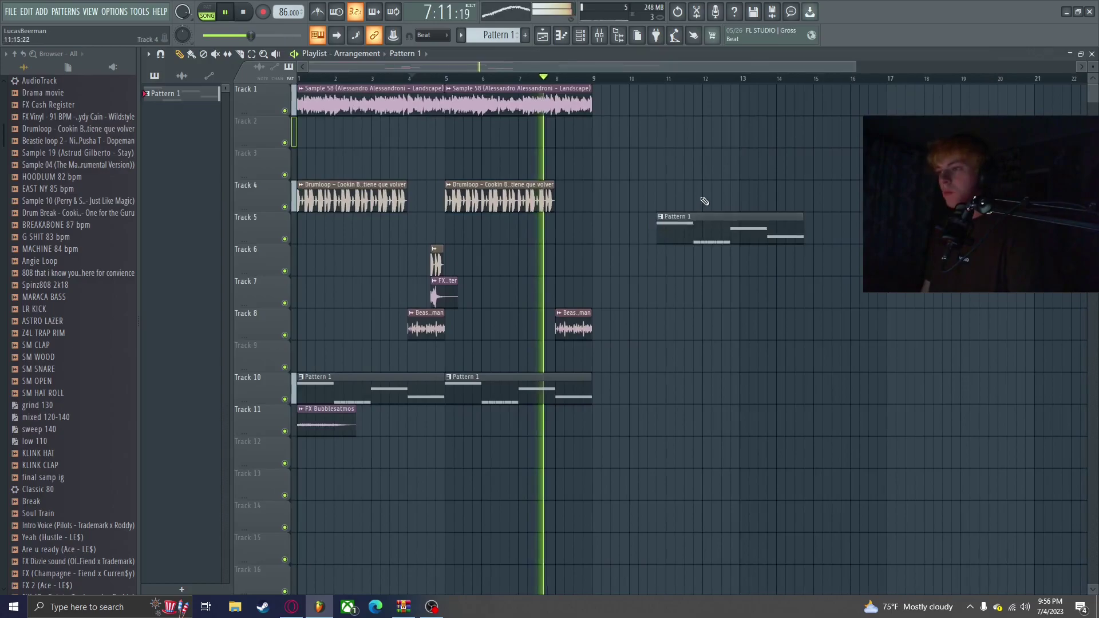
Set the grid snap to 1/4 beat for editing the end of the sample in bar 8.
scroll(613, 285, "up", 3)
left_click(427, 35)
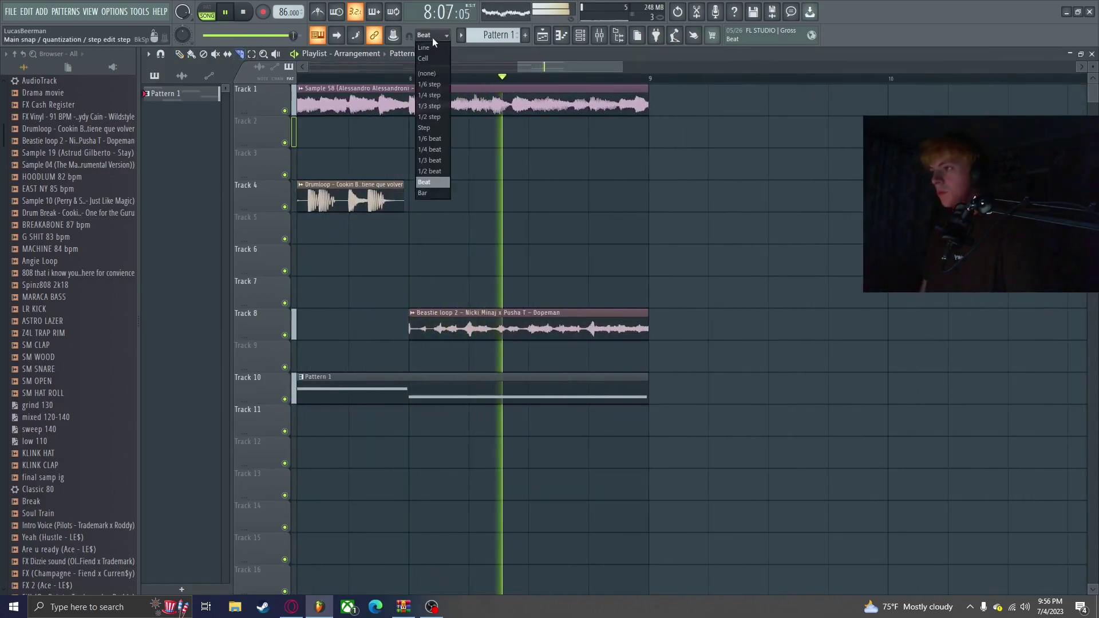
left_click(430, 169)
scroll(634, 99, "up", 2)
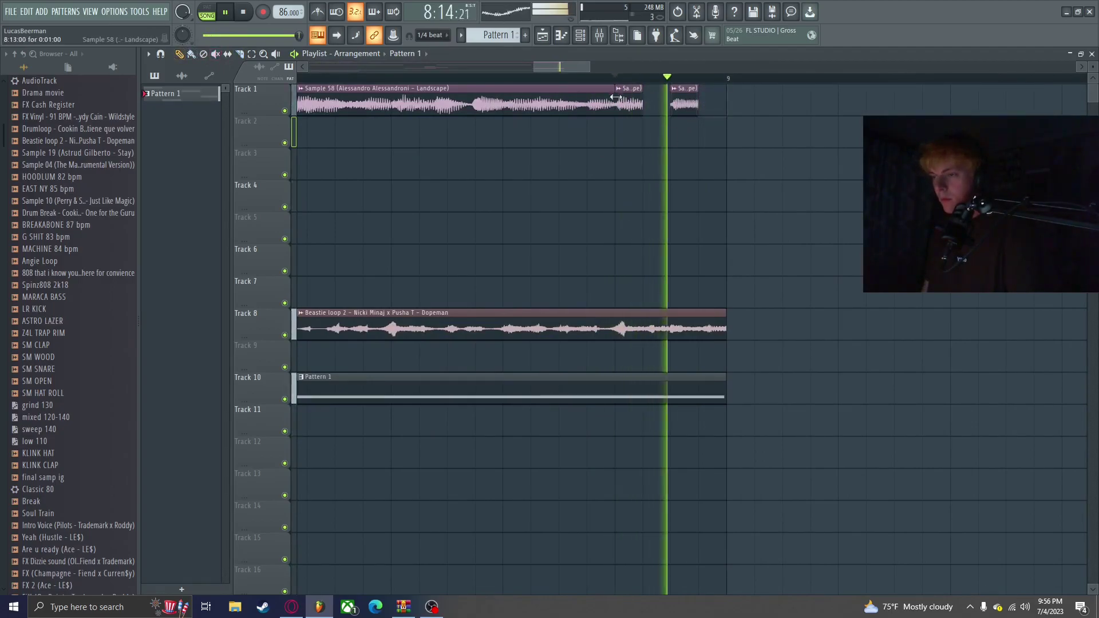
Play back the cut sample at the end of bar 8 and activate the Draw tool.
key("space")
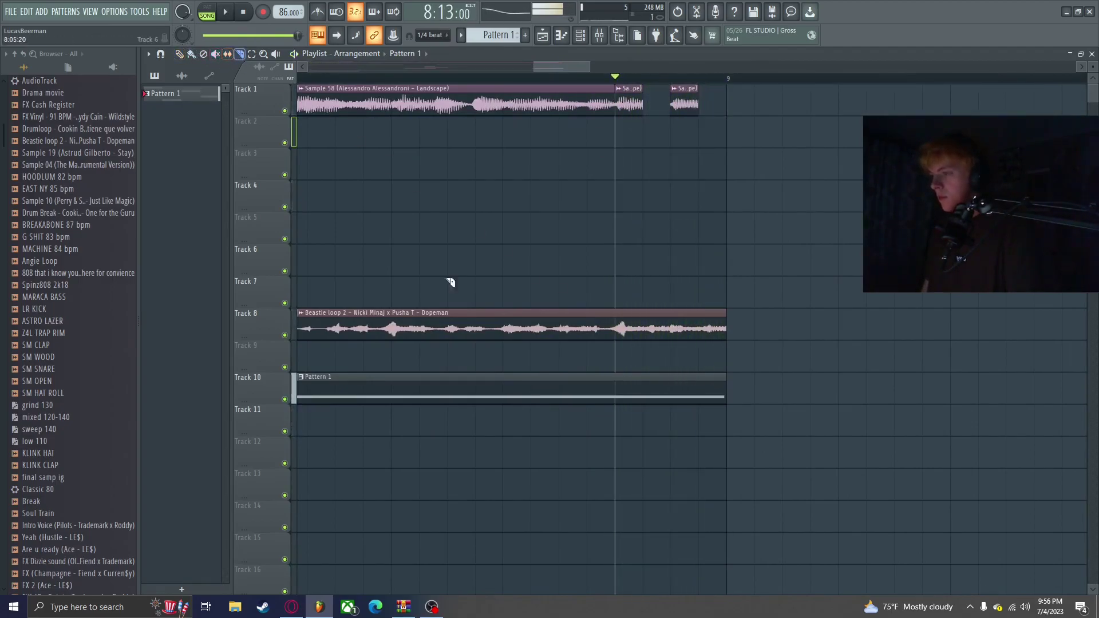
key("space")
left_click(179, 54)
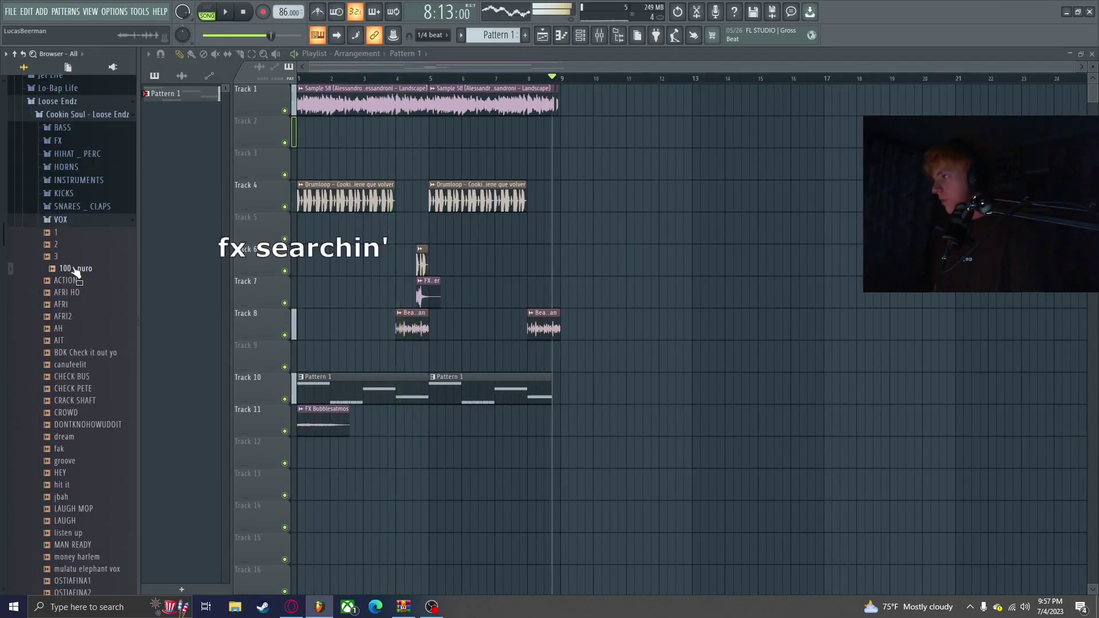
Audition vocal effects in the VOX folder and place LAUGH MOP at bar 1 on Track 9.
scroll(90, 390, "down", 2)
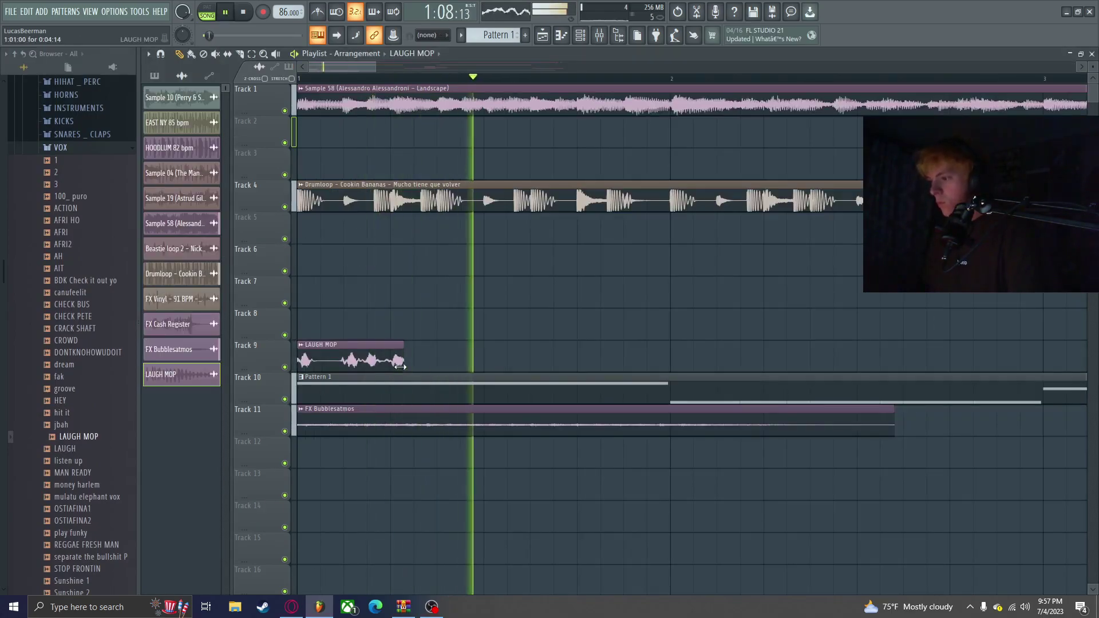
key("space")
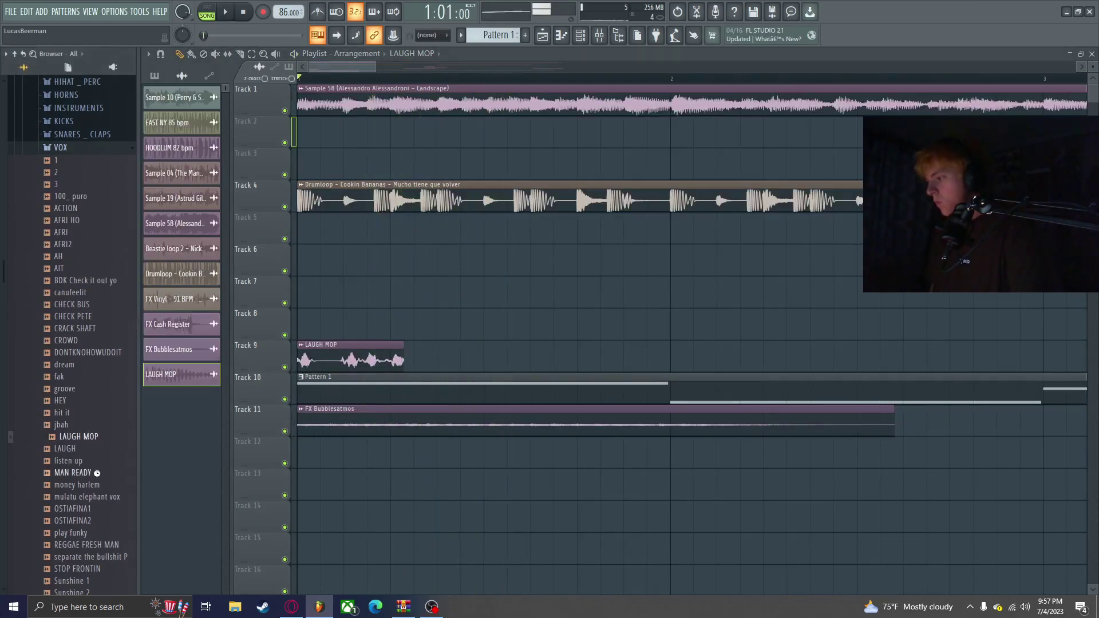
Place the year 3 scratch late in bar 1 on Track 12, with 70% channel volume and an adjusted sample start.
scroll(103, 470, "down", 2)
scroll(92, 413, "down", 2)
left_click(89, 382)
scroll(92, 388, "down", 2)
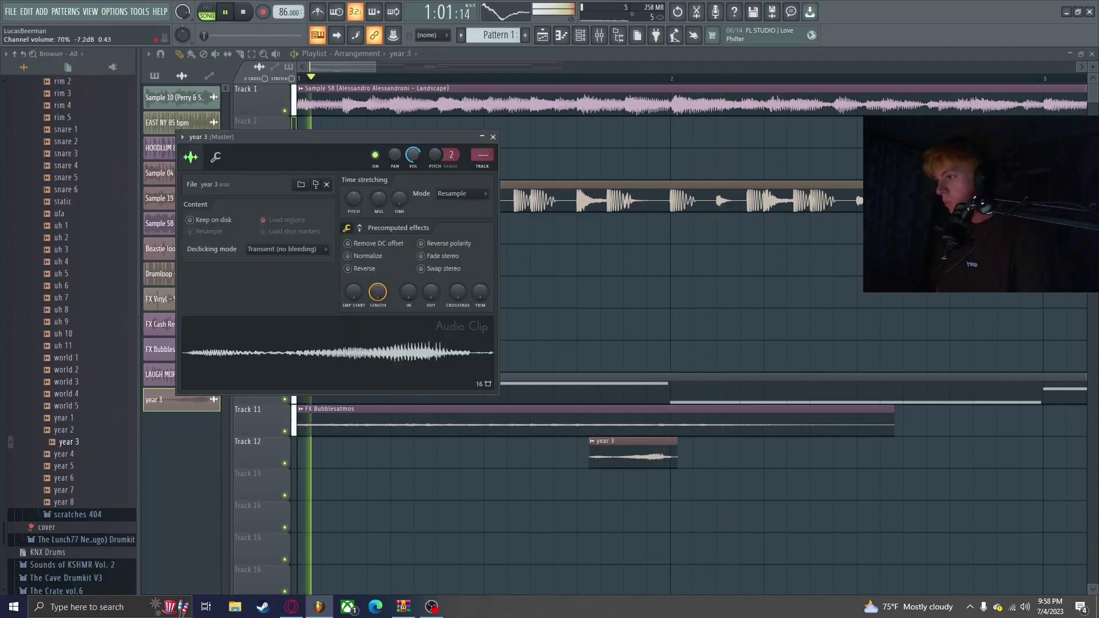
scroll(26, 269, "up", 20)
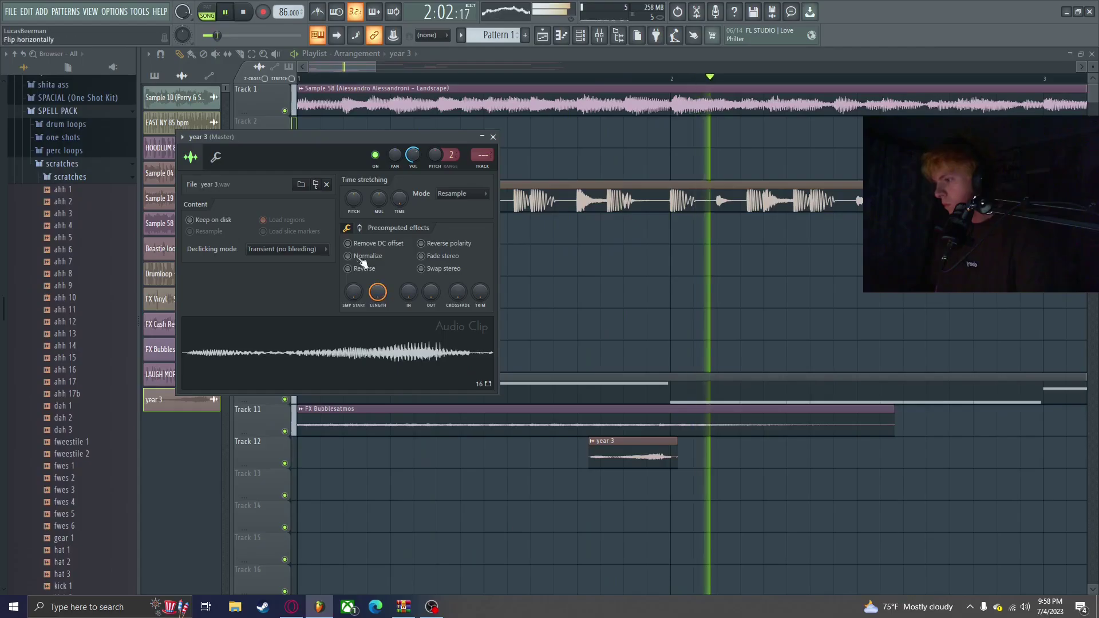
left_click_drag(354, 292, 353, 286)
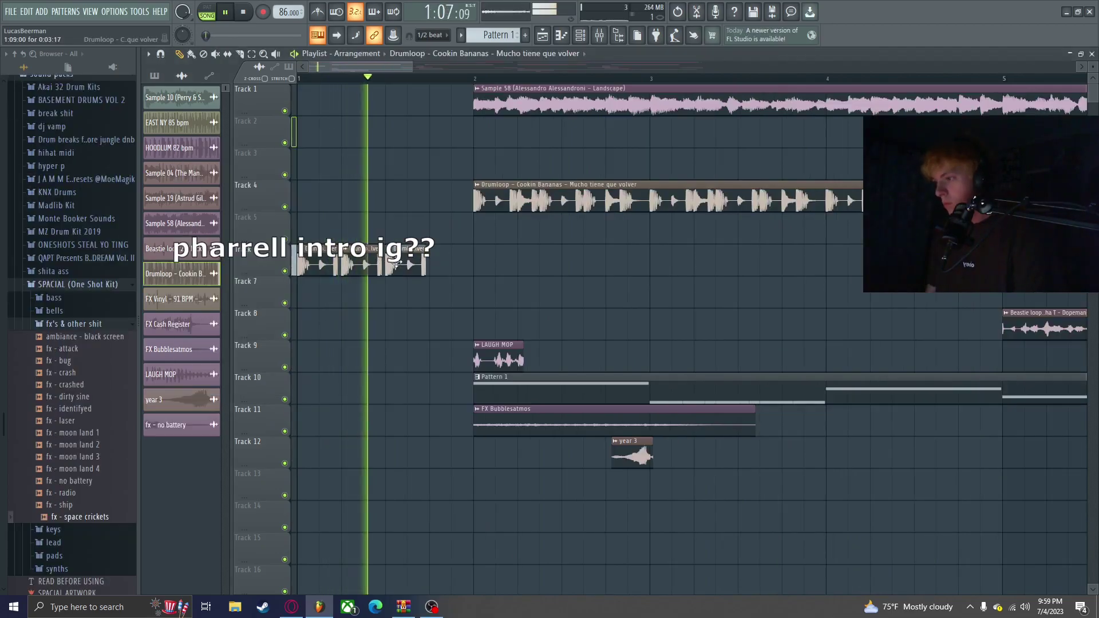
Lower the channel volume of the LAUGH MOP clip on Track 9.
scroll(503, 354, "down", 2)
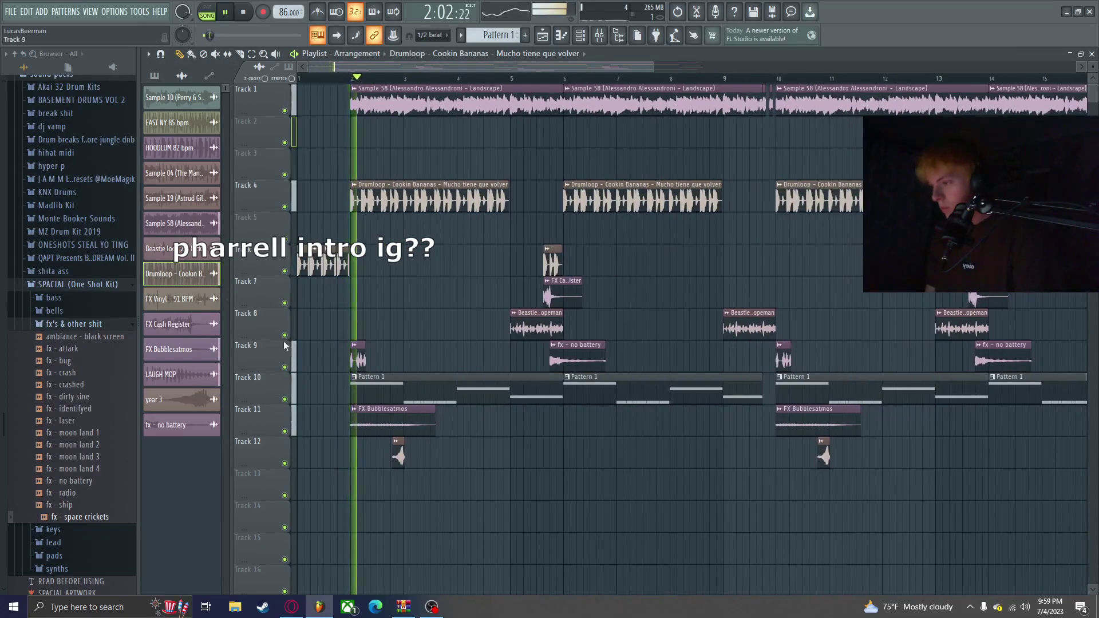
double_click(372, 353)
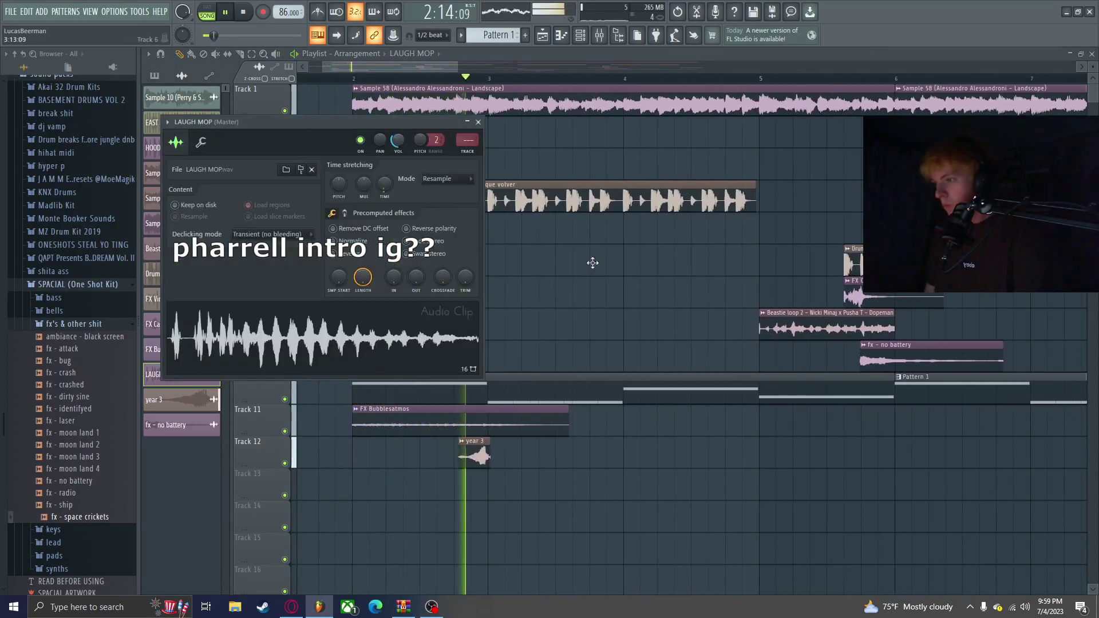
scroll(590, 275, "down", 4)
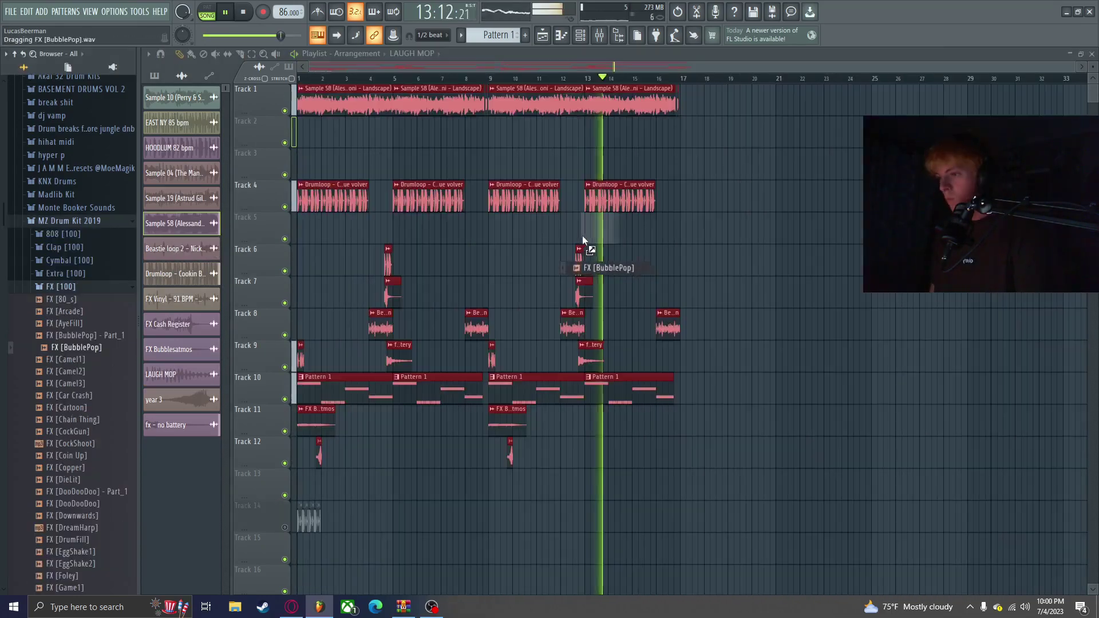
Place FX [BubblePop] at bar 13 on Track 5, give it a fade-out and replay from bar 13.
left_click_drag(582, 235, 603, 223)
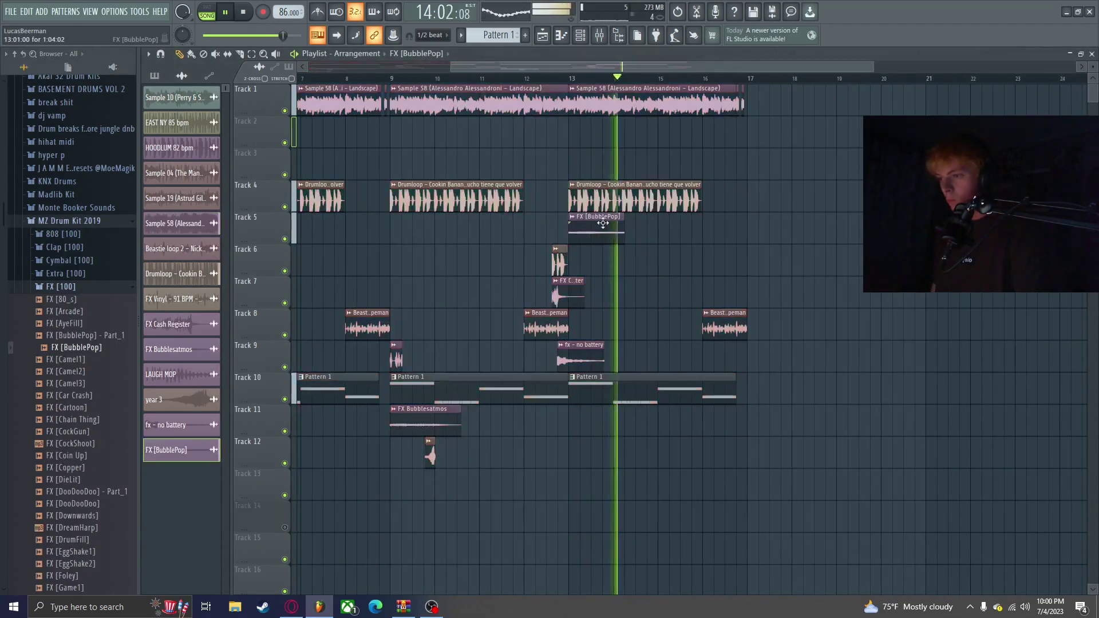
double_click(602, 223)
scroll(468, 325, "up", 5)
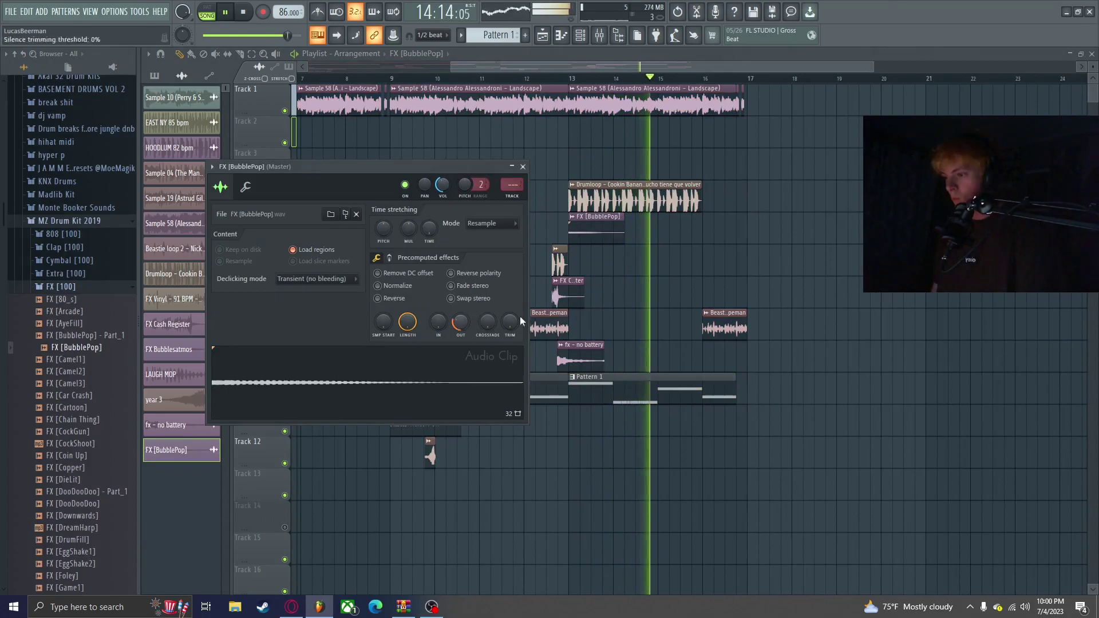
left_click(569, 81)
Place FX [Zipper] on Track 12 leading into bar 5 and set its channel volume to 47%.
left_click(85, 320)
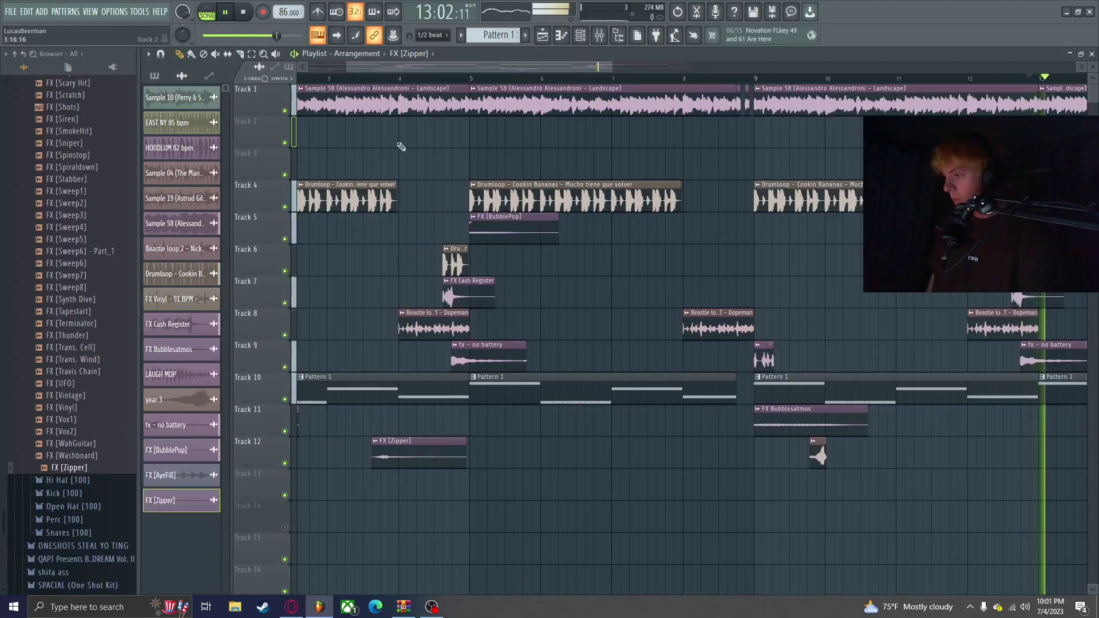
left_click(362, 79)
double_click(421, 452)
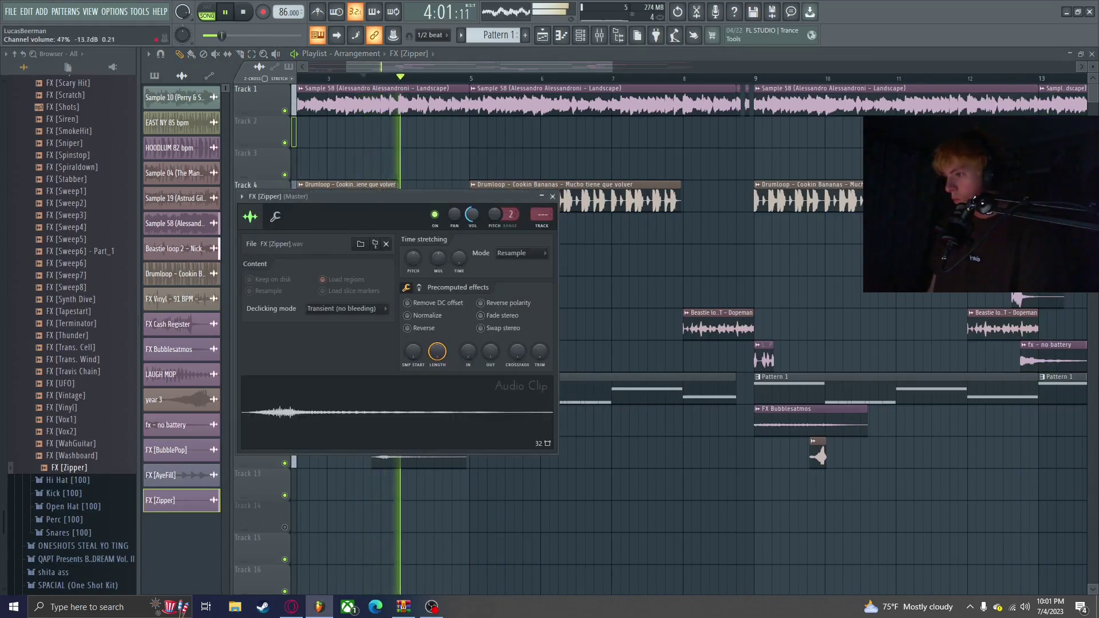
left_click(816, 448)
Browse the sound packs for another effect, place Fx - Stich [Jammer] at bar 12 on Track 11 and adjust its channel volume.
scroll(114, 424, "up", 10)
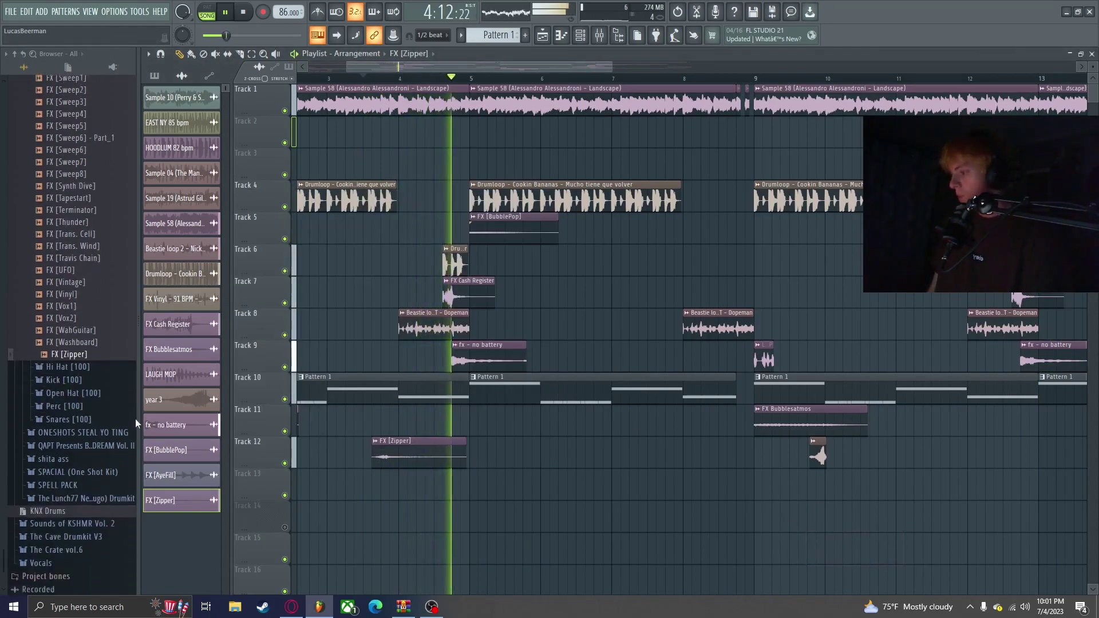
scroll(17, 381, "up", 20)
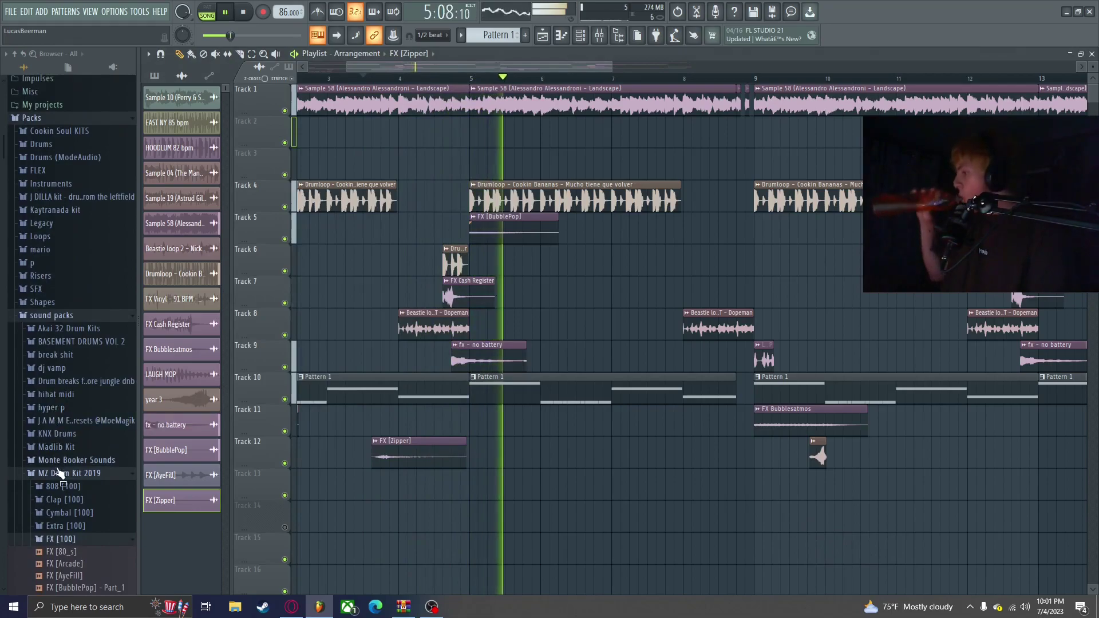
left_click(71, 446)
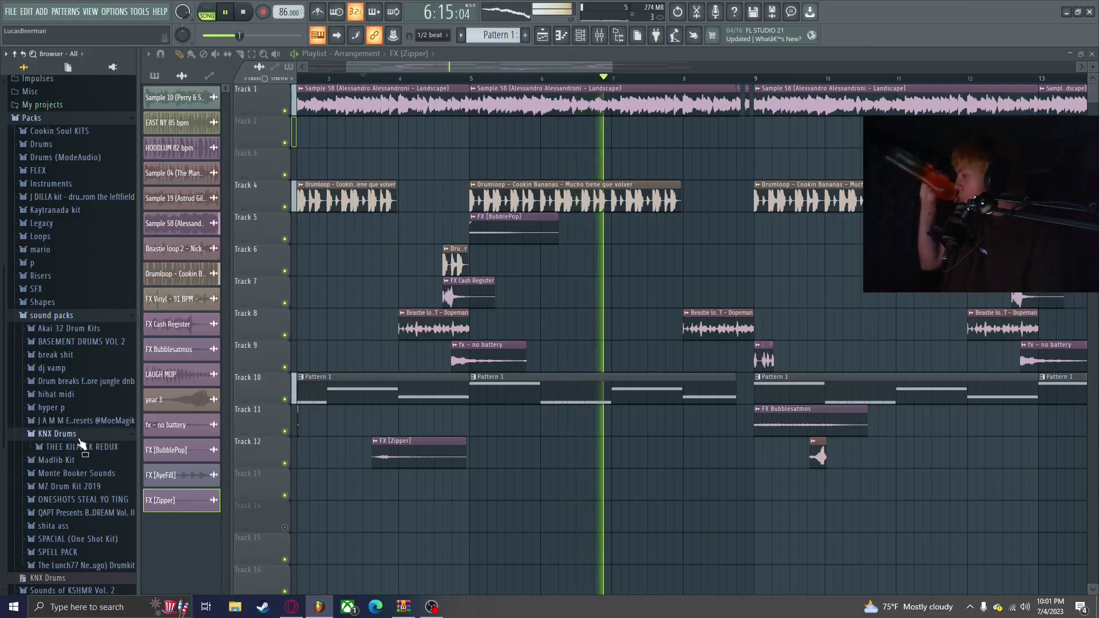
left_click_drag(85, 452, 960, 403)
scroll(988, 452, "up", 3)
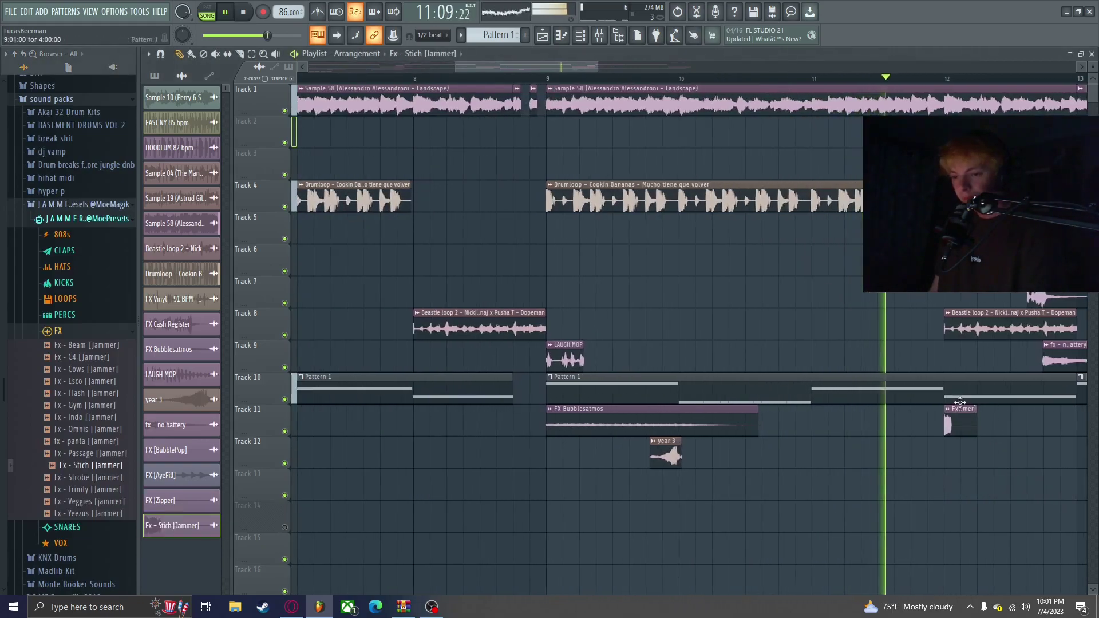
double_click(966, 414)
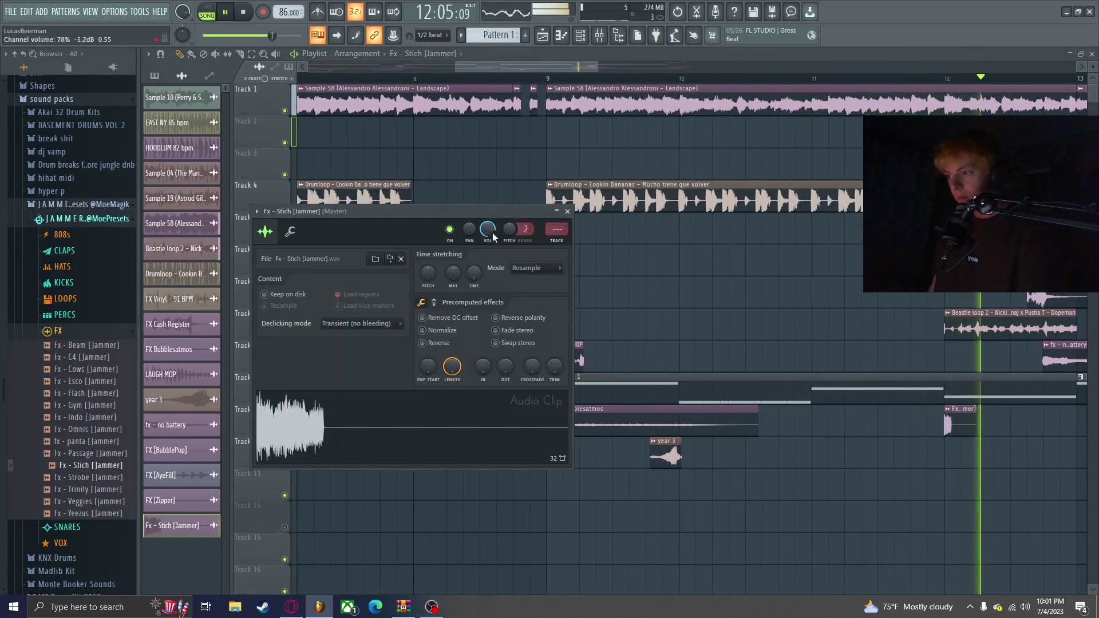
key("Escape")
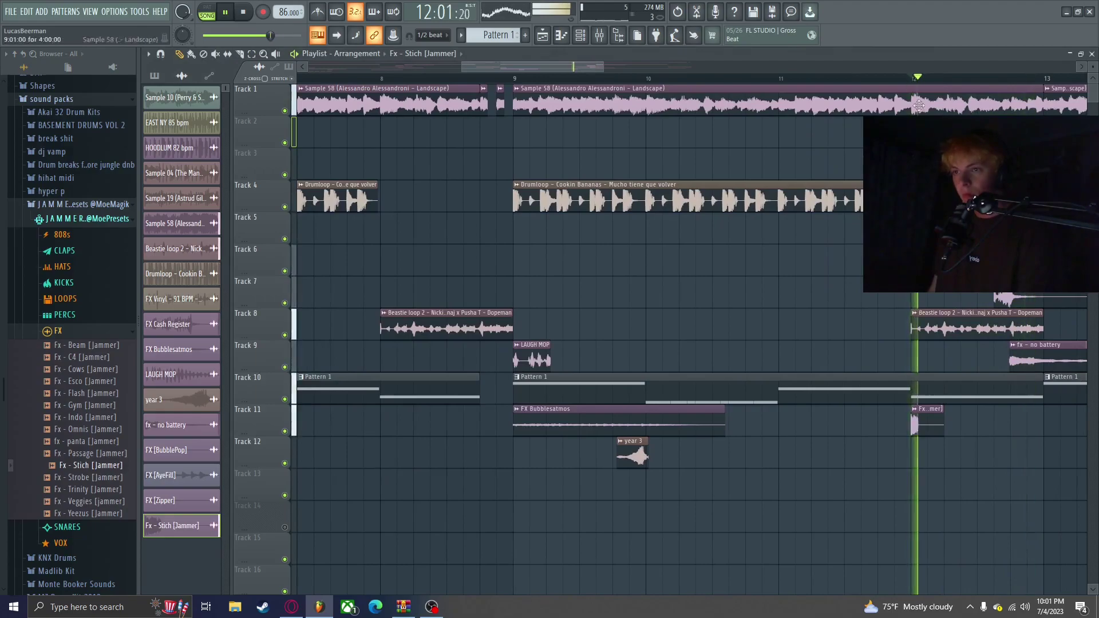
Place Fx - Gym [Jammer] shortly before bar 9 on Track 6 and play the transition into bar 9.
left_click(97, 393)
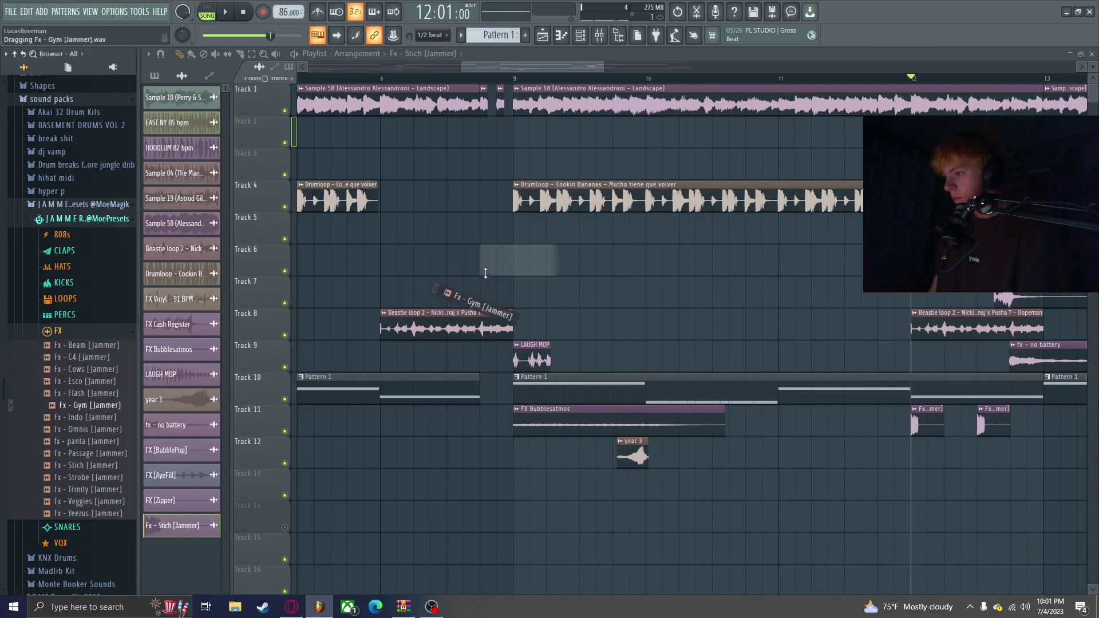
left_click_drag(483, 275, 484, 269)
left_click(452, 75)
key("space")
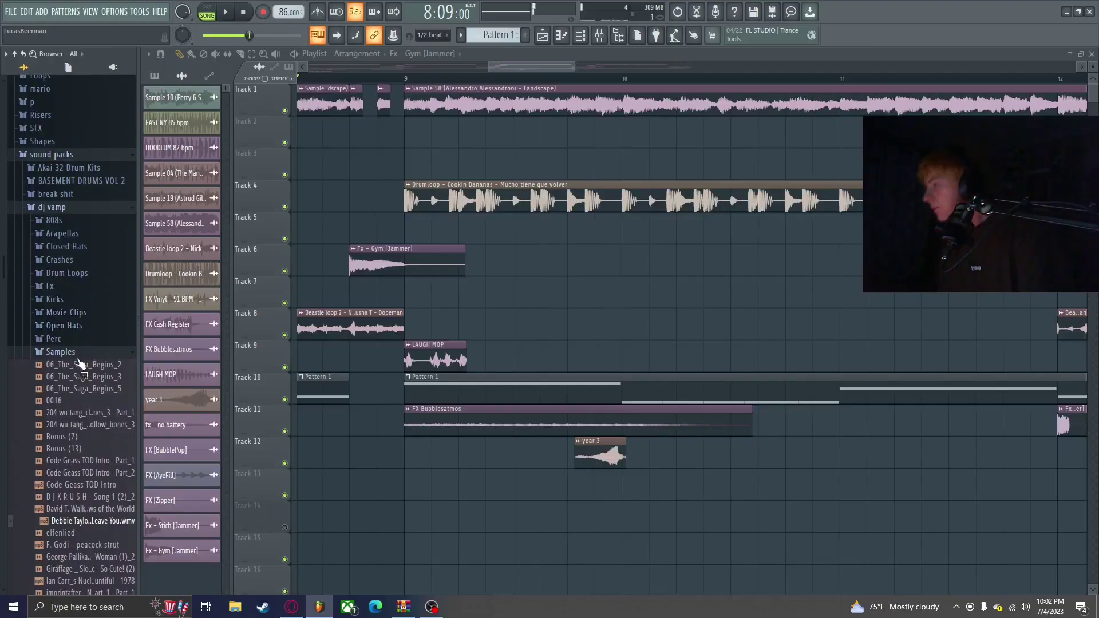
Browse the dj vamp sound pack and place the 10,000 degrees 78 acapella at bar 9 on Track 13.
left_click(82, 353)
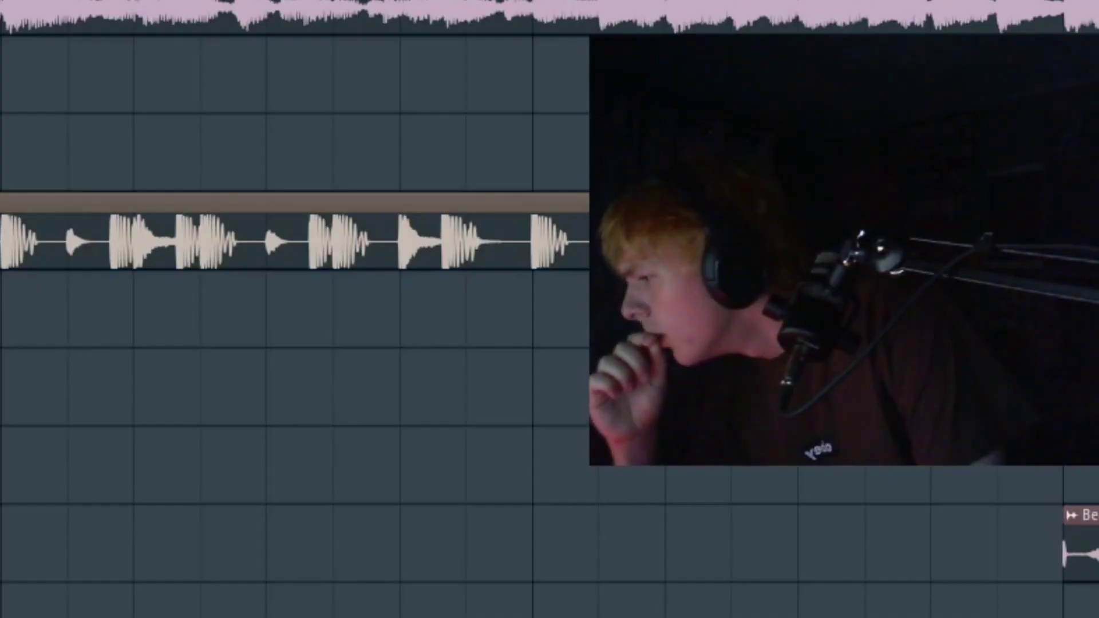
left_click(68, 353)
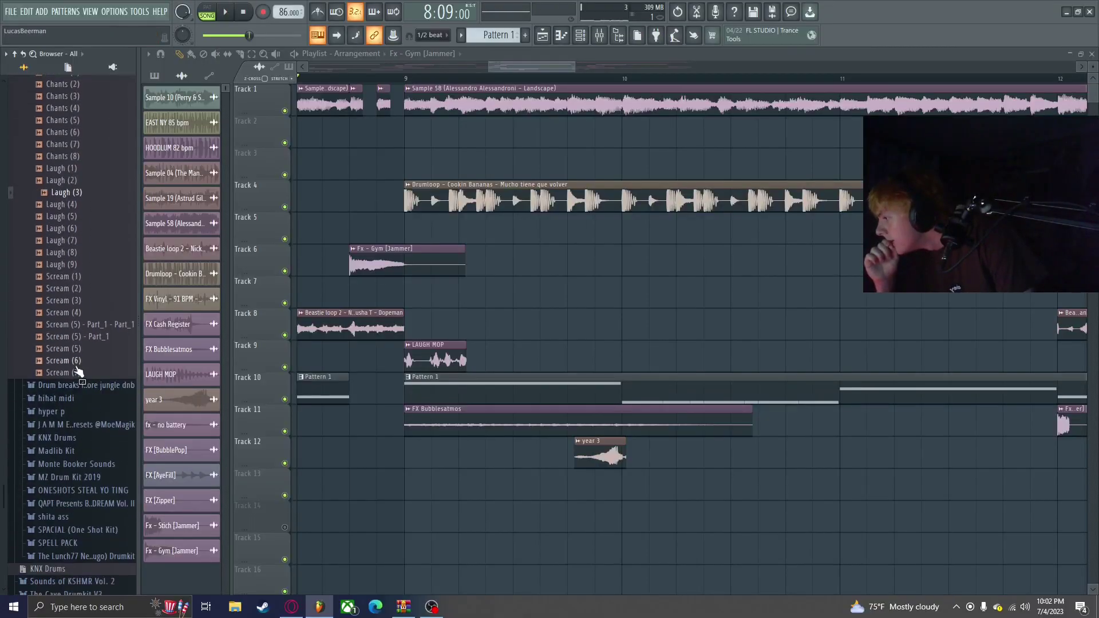
scroll(77, 373, "up", 8)
left_click_drag(100, 166, 407, 486)
scroll(435, 486, "down", 3)
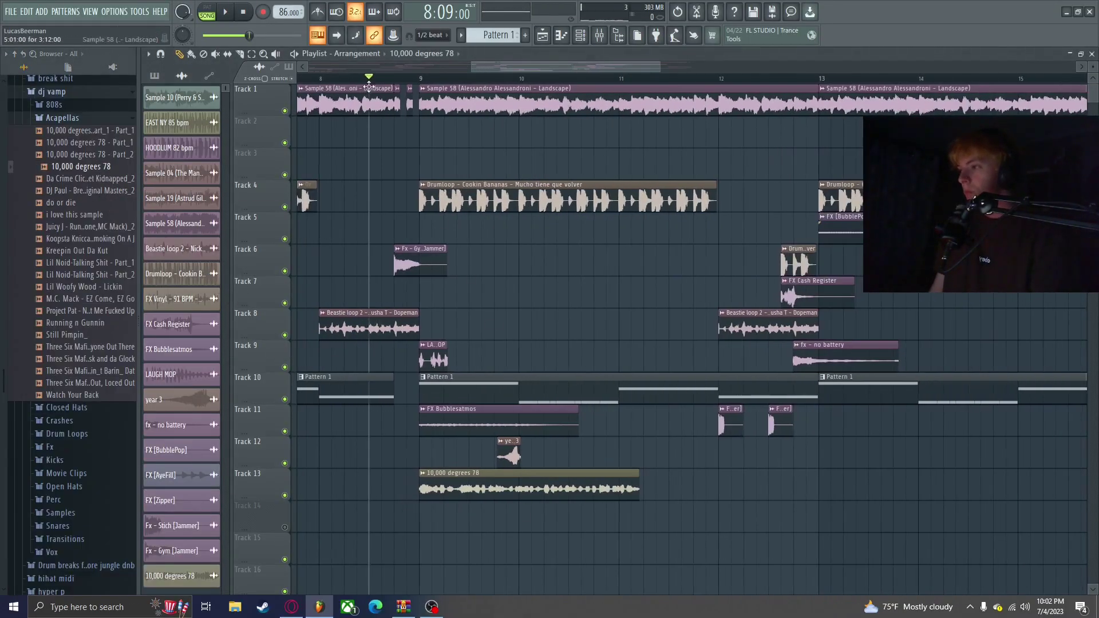
Trim the 10,000 degrees 78 clip to end just before bar 11, with 44% channel volume and Stretch time-stretching mode.
key("space")
scroll(675, 492, "up", 4)
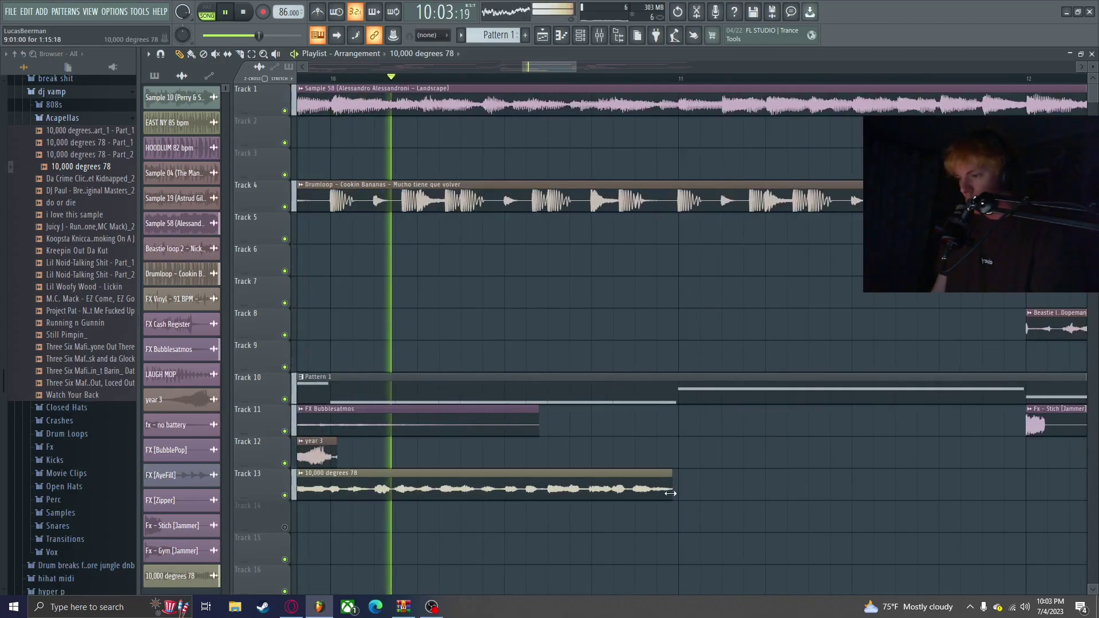
double_click(658, 490)
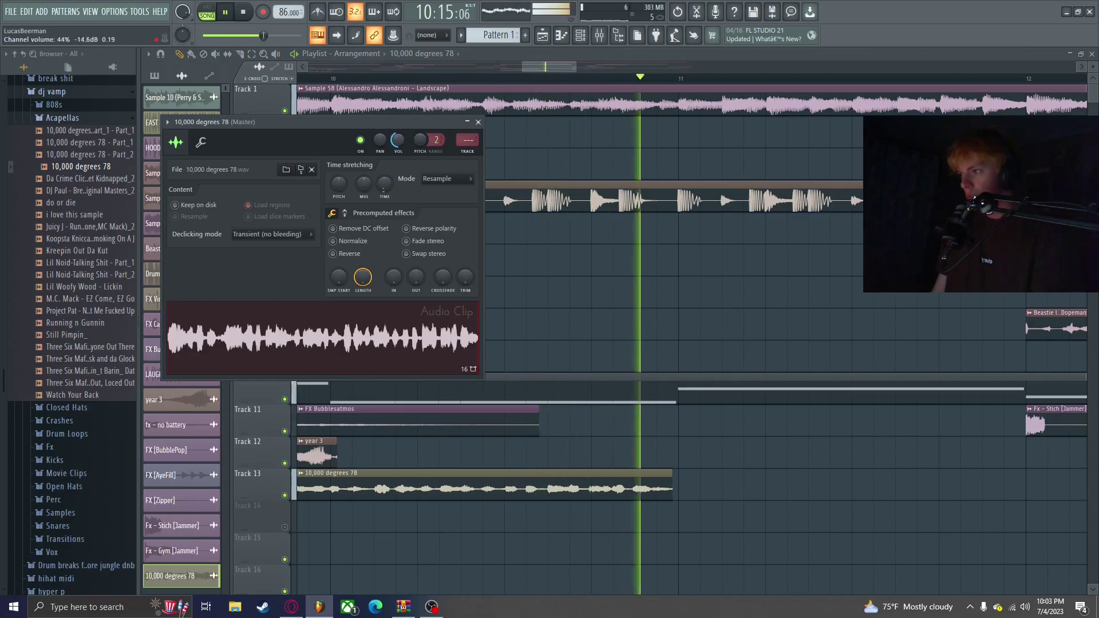
left_click(446, 178)
left_click(440, 211)
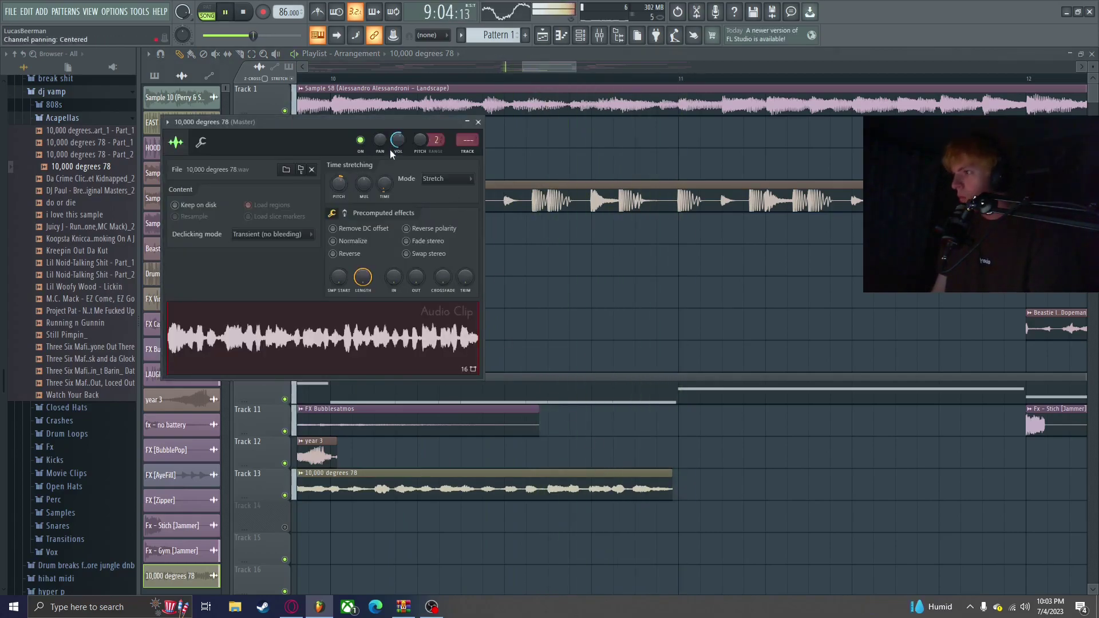
Place a second 10,000 degrees 78 clip after the first one on Track 13.
scroll(643, 509, "down", 3)
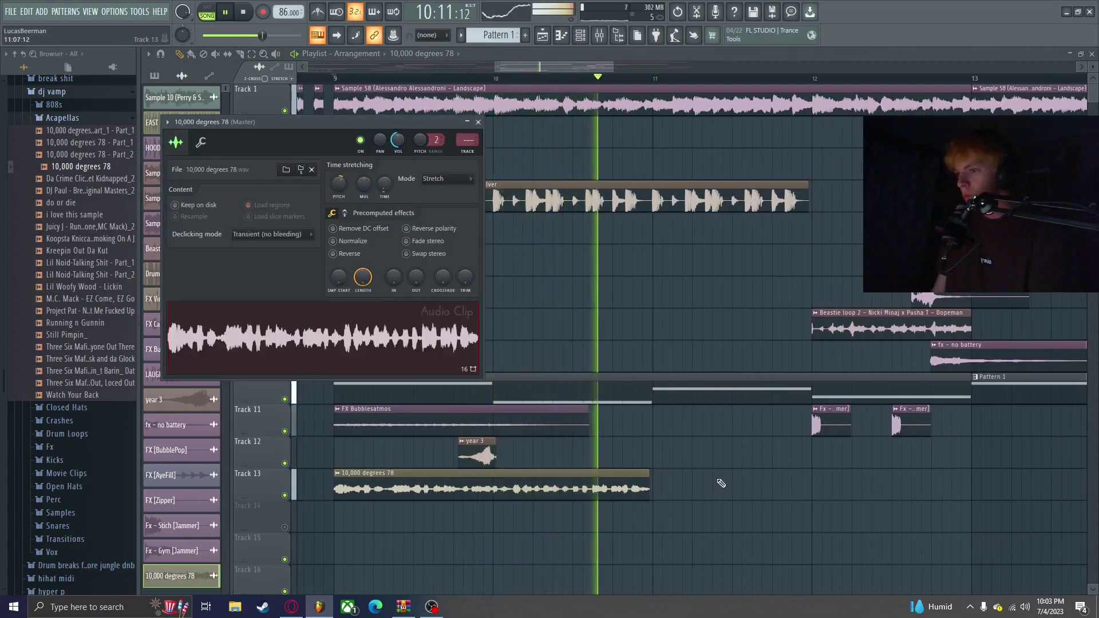
left_click_drag(699, 502, 694, 487)
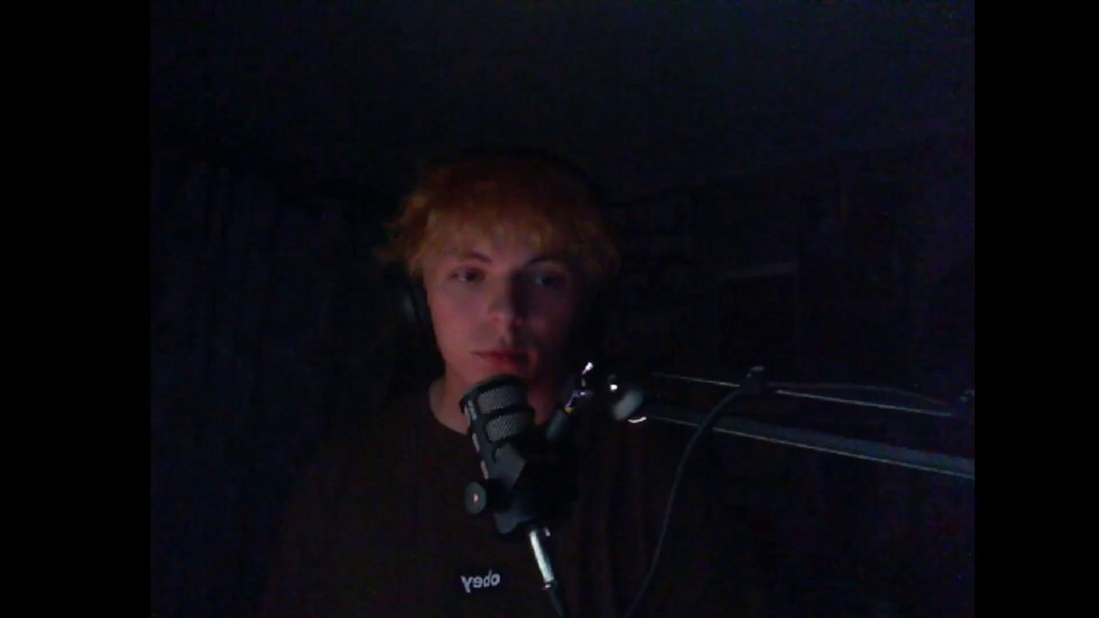